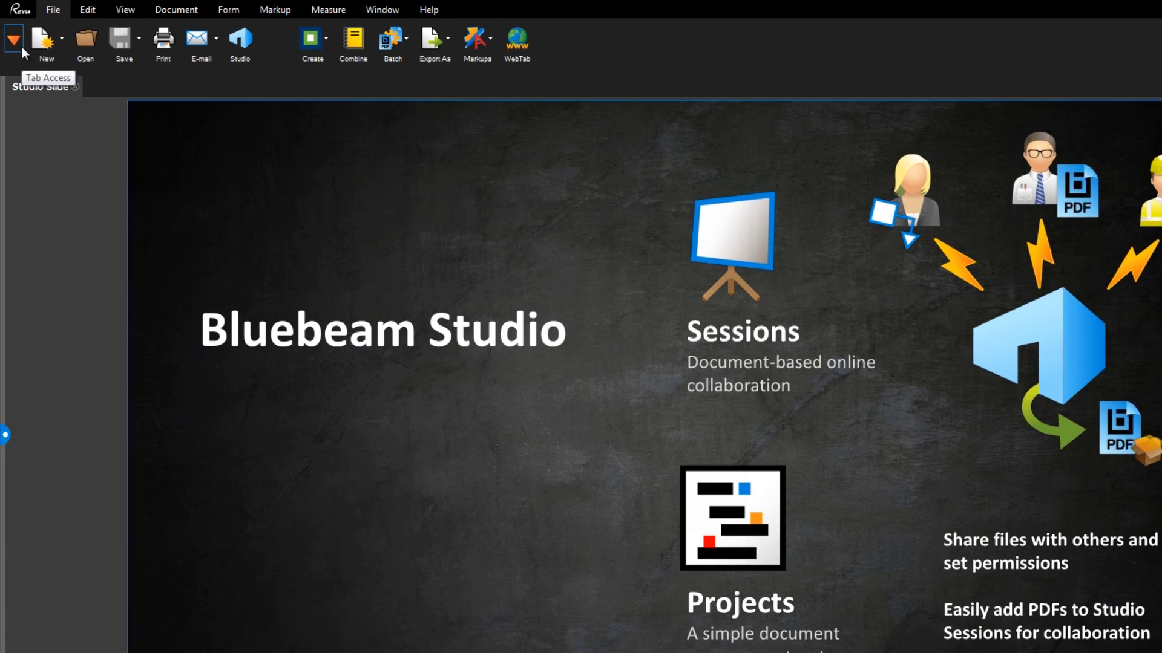
Open the Studio panel and sign in to studio.bluebeam.com with the password remembered
{"action": "left_click", "coordinate": [10, 32]}
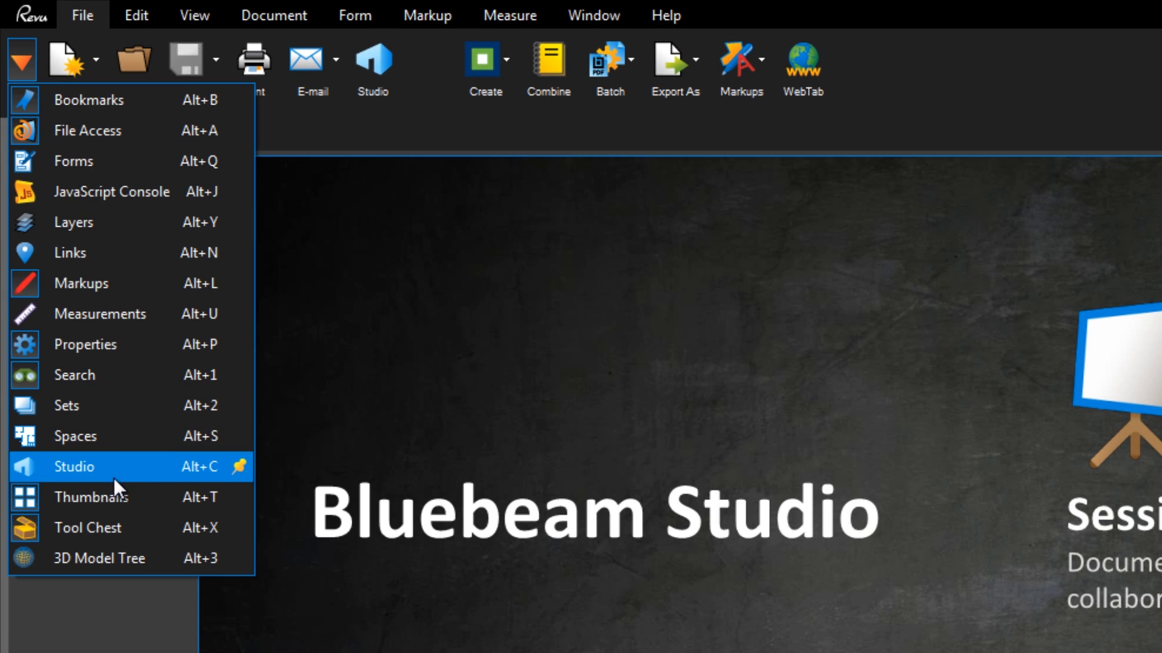
{"action": "left_click", "coordinate": [339, 163]}
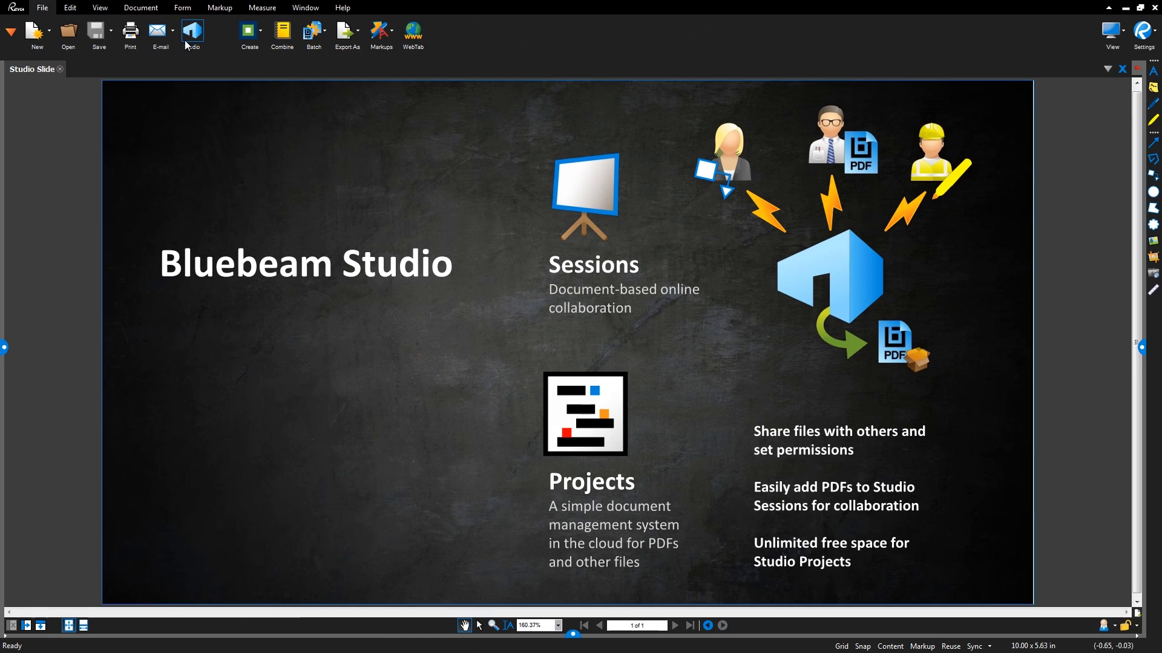
{"action": "left_click", "coordinate": [192, 32]}
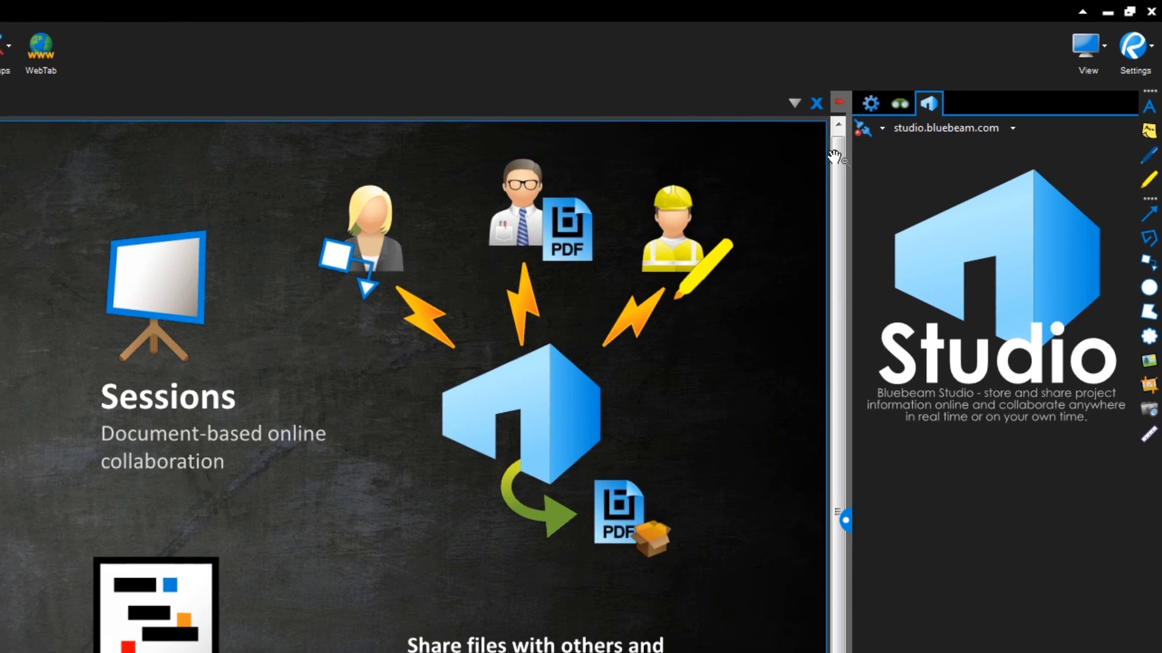
{"action": "left_click", "coordinate": [960, 86]}
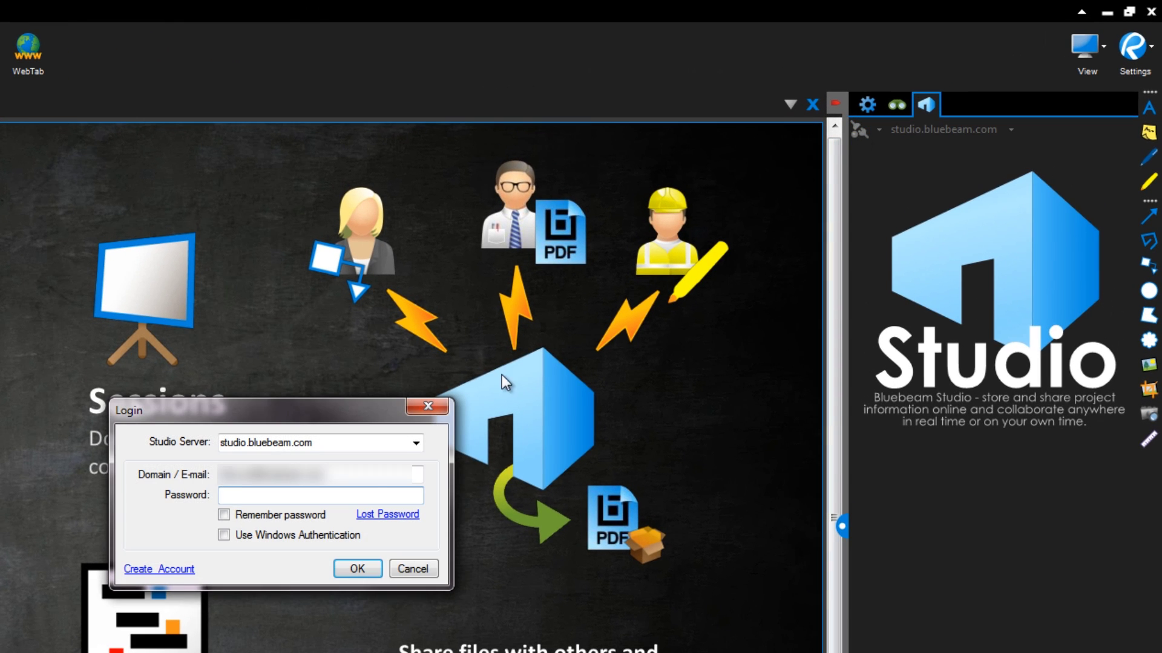
{"action": "type", "text": "**"}
{"action": "key", "text": "BackSpace"}
{"action": "key", "text": "BackSpace"}
{"action": "type", "text": "*********"}
{"action": "left_click", "coordinate": [224, 514]}
{"action": "left_click", "coordinate": [340, 574]}
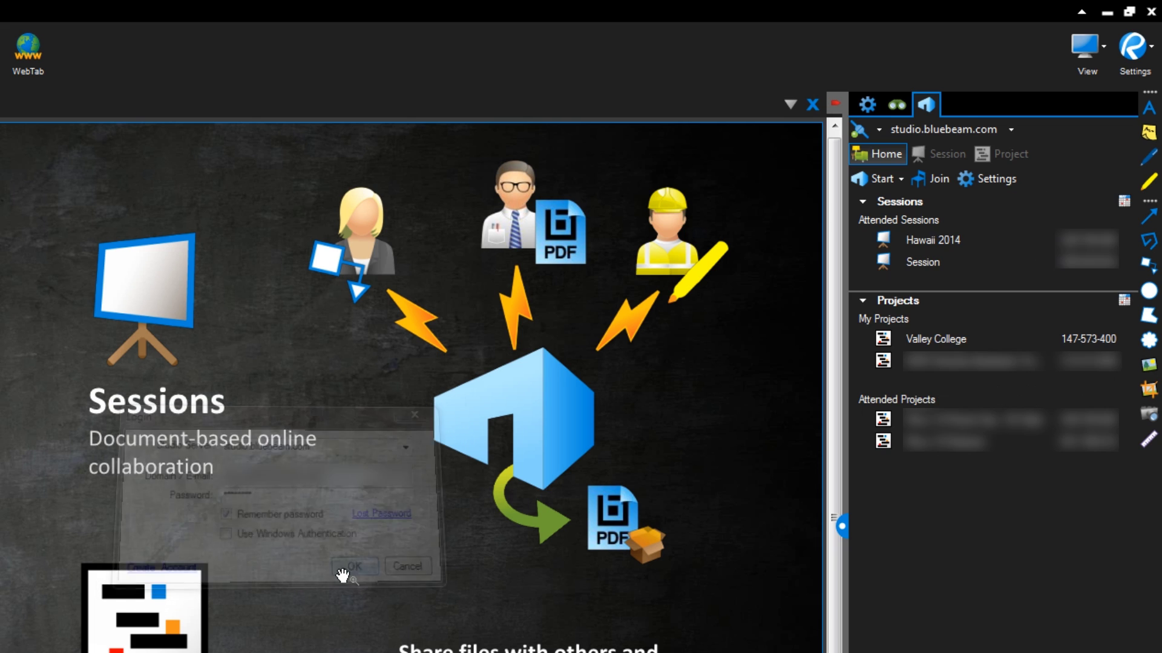
Look over the Start and Join options, then enter the A 201 session from My Sessions
{"action": "left_click", "coordinate": [869, 175]}
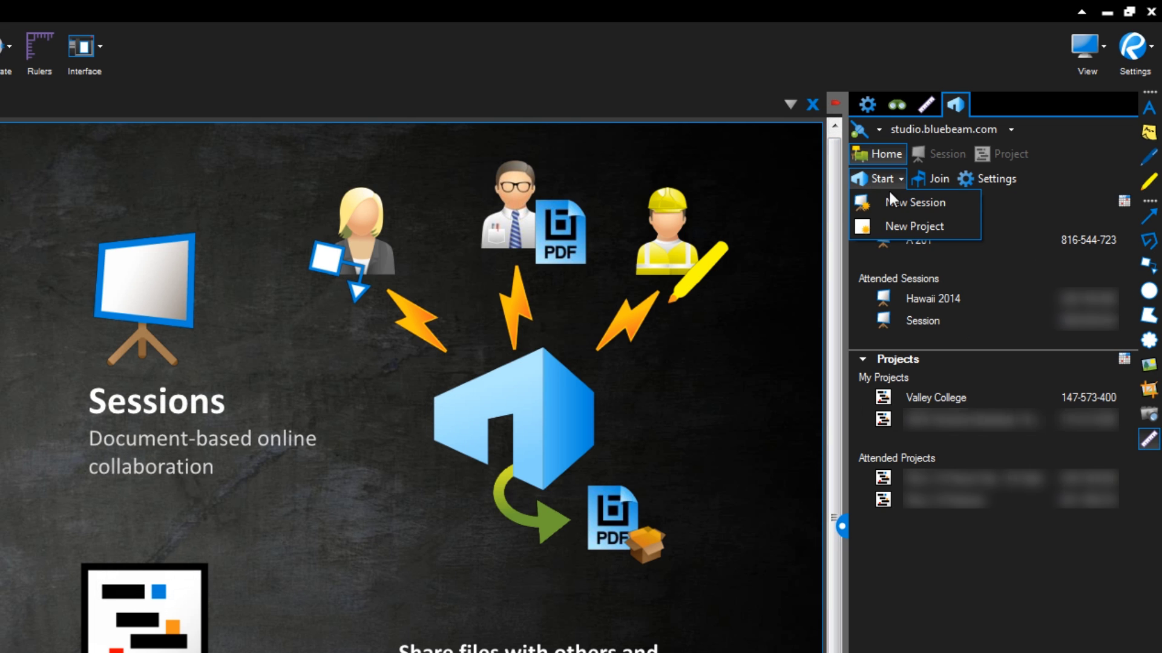
{"action": "left_click", "coordinate": [924, 180]}
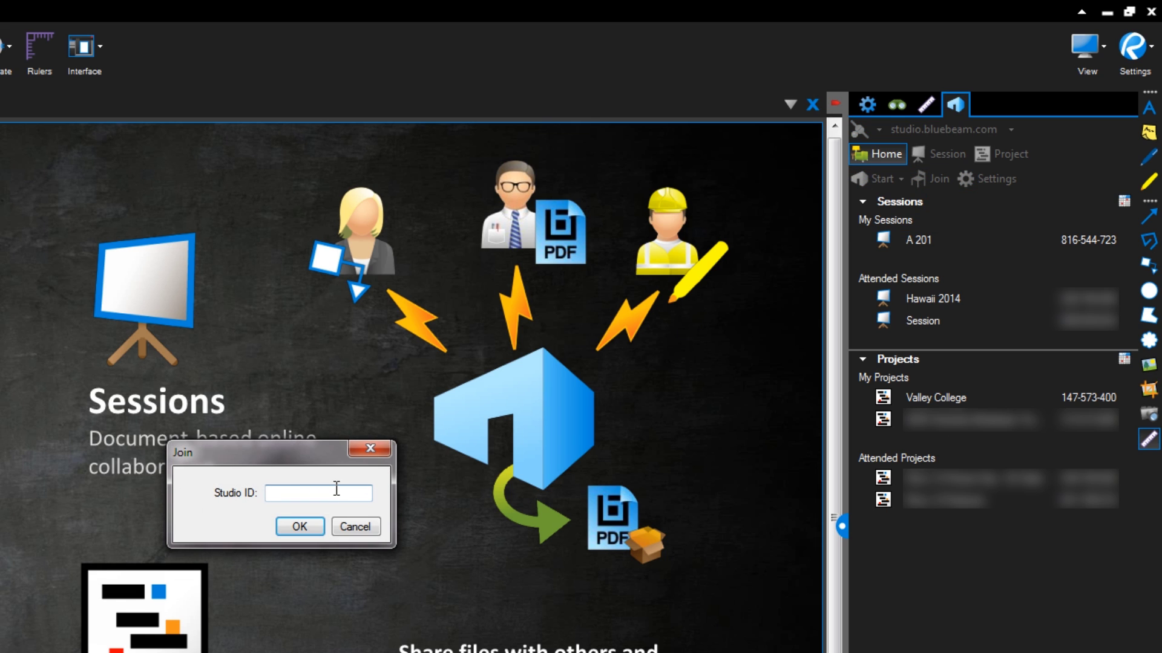
{"action": "left_click", "coordinate": [352, 526]}
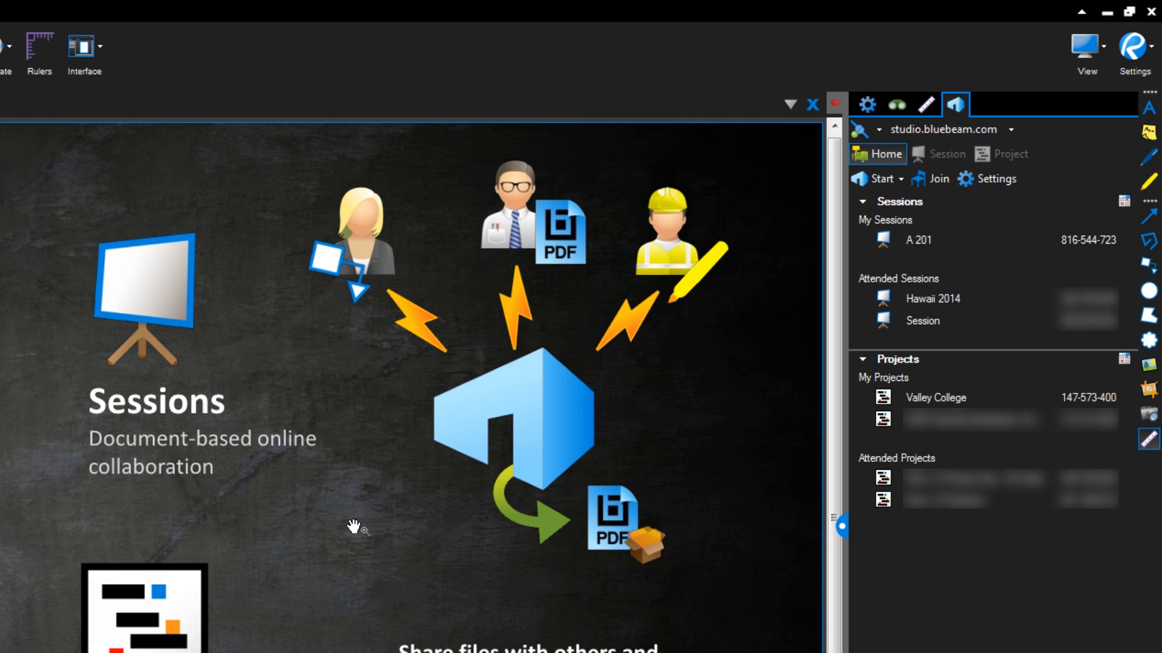
{"action": "left_click", "coordinate": [913, 242]}
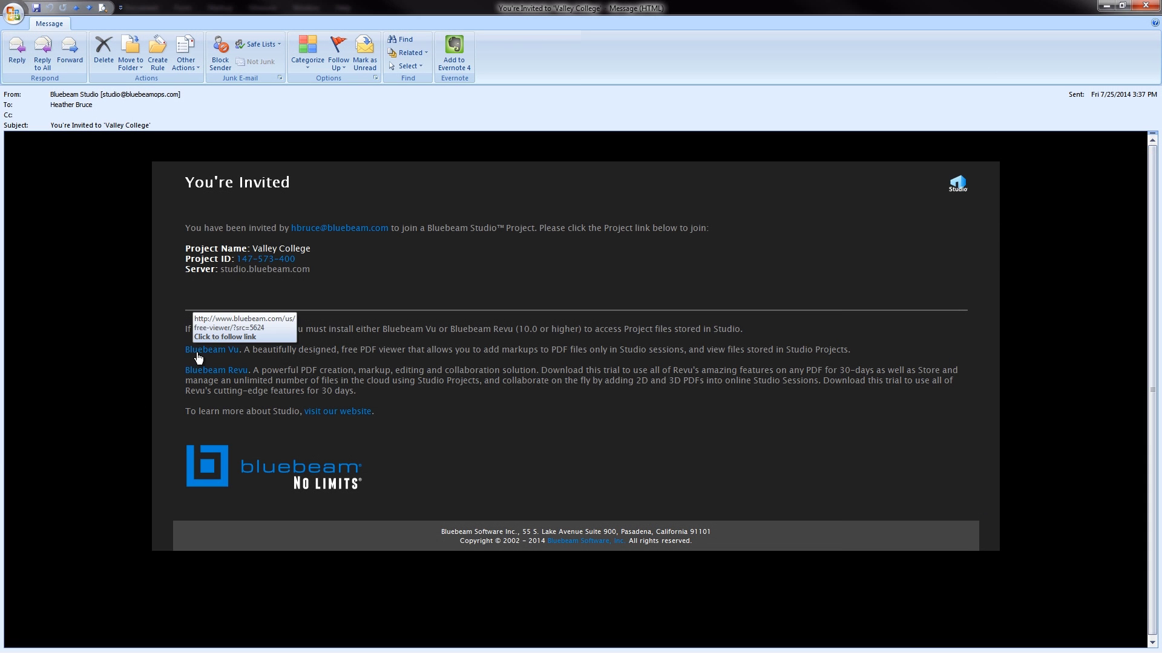
Follow the Bluebeam Vu link in the Valley College invitation e-mail to its download page
{"action": "left_click", "coordinate": [197, 354]}
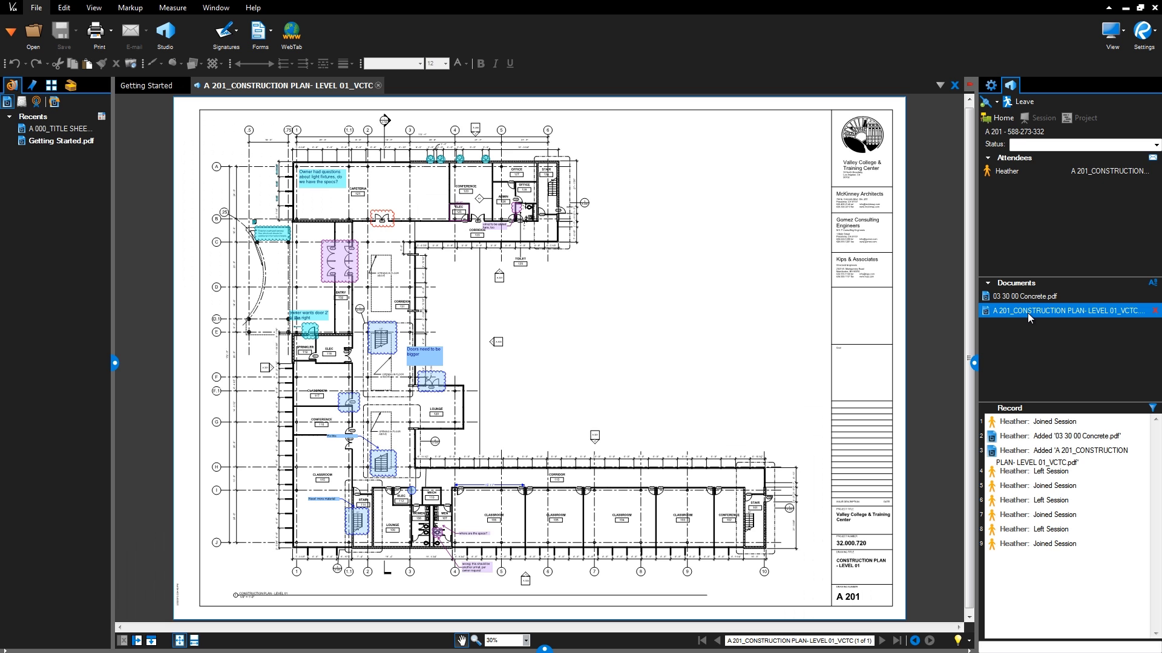
Zoom into the A 201 construction plan in Bluebeam Vu and show the Tool Chest markup tools
{"action": "scroll", "coordinate": [599, 262], "scroll_direction": "up", "scroll_amount": 5}
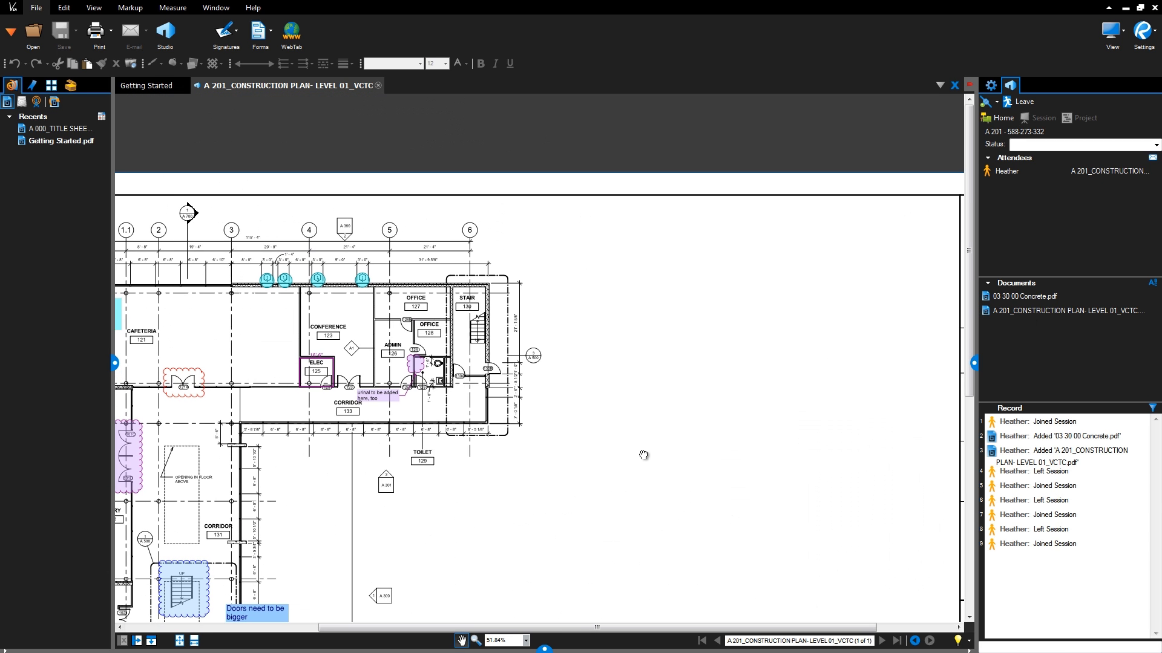
{"action": "left_click", "coordinate": [76, 84]}
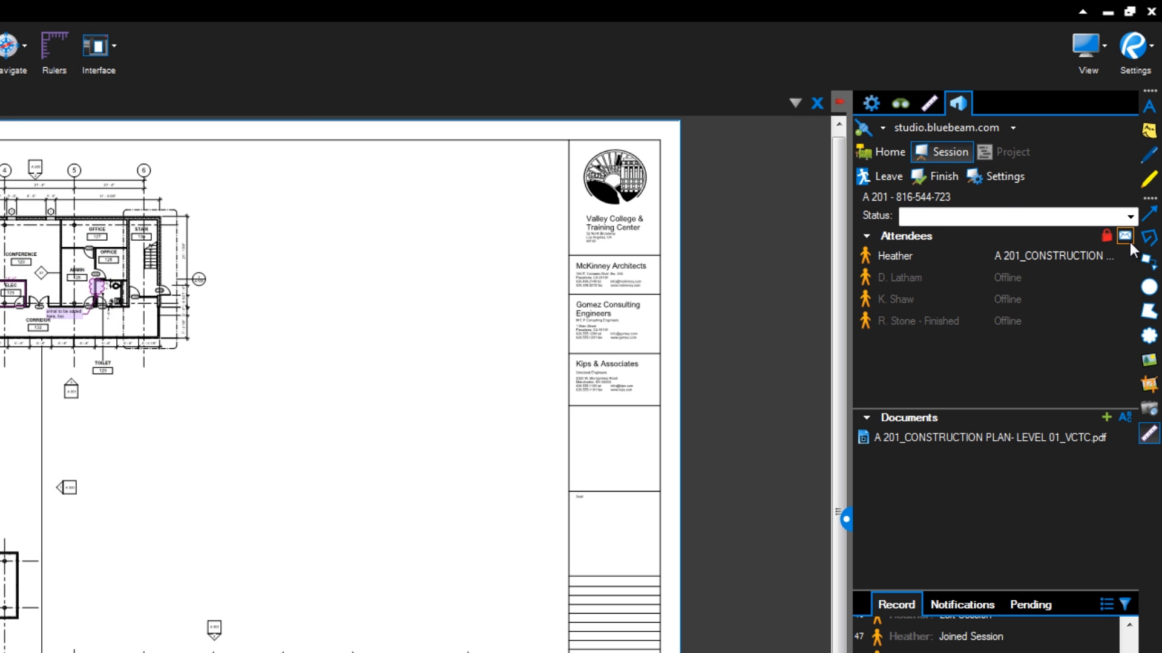
E-mail A 201 session invitations to the four Valley College Project group members
{"action": "left_click", "coordinate": [1125, 235]}
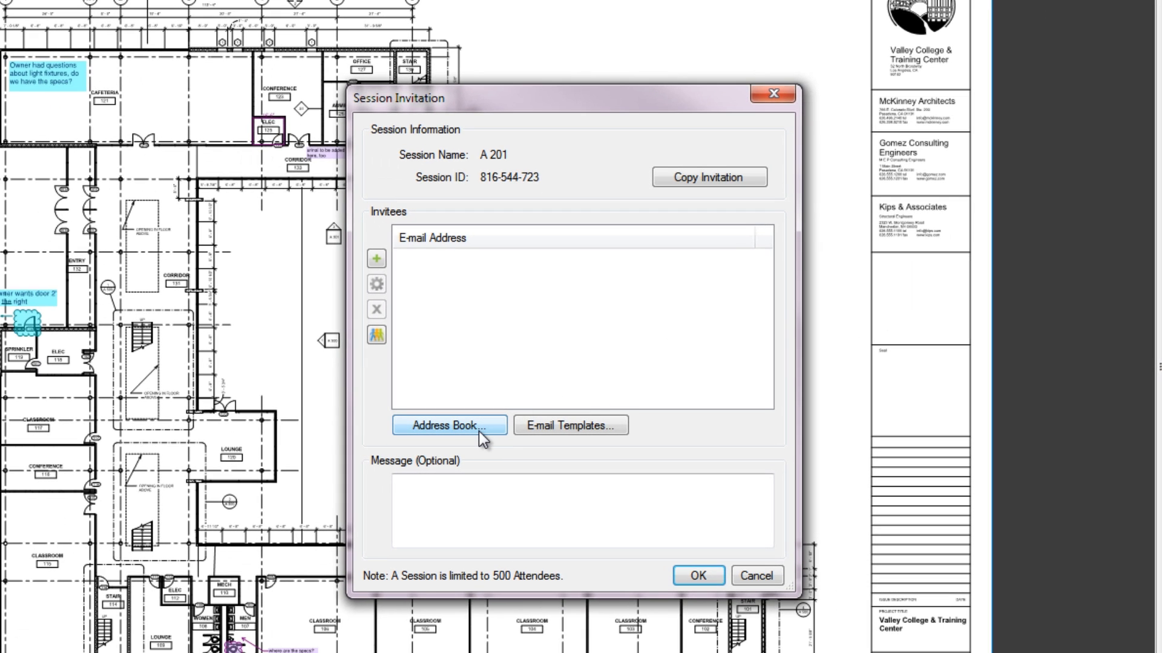
{"action": "left_click", "coordinate": [377, 334]}
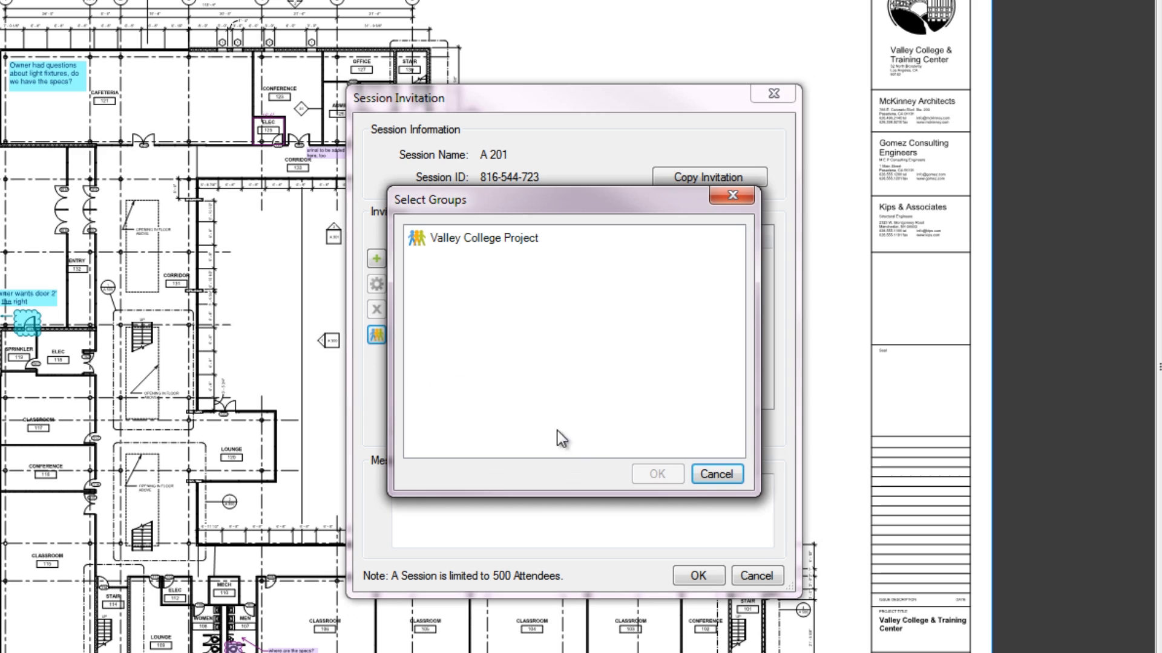
{"action": "left_click", "coordinate": [715, 483]}
{"action": "left_click", "coordinate": [376, 260]}
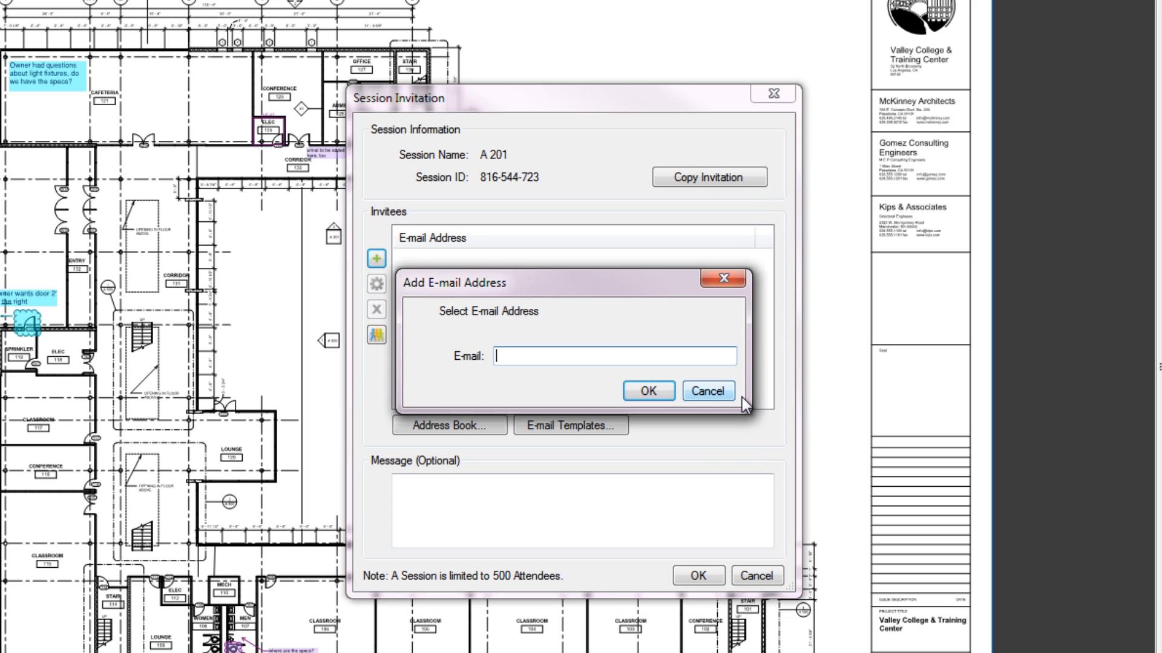
{"action": "left_click", "coordinate": [720, 393]}
{"action": "left_click", "coordinate": [381, 333]}
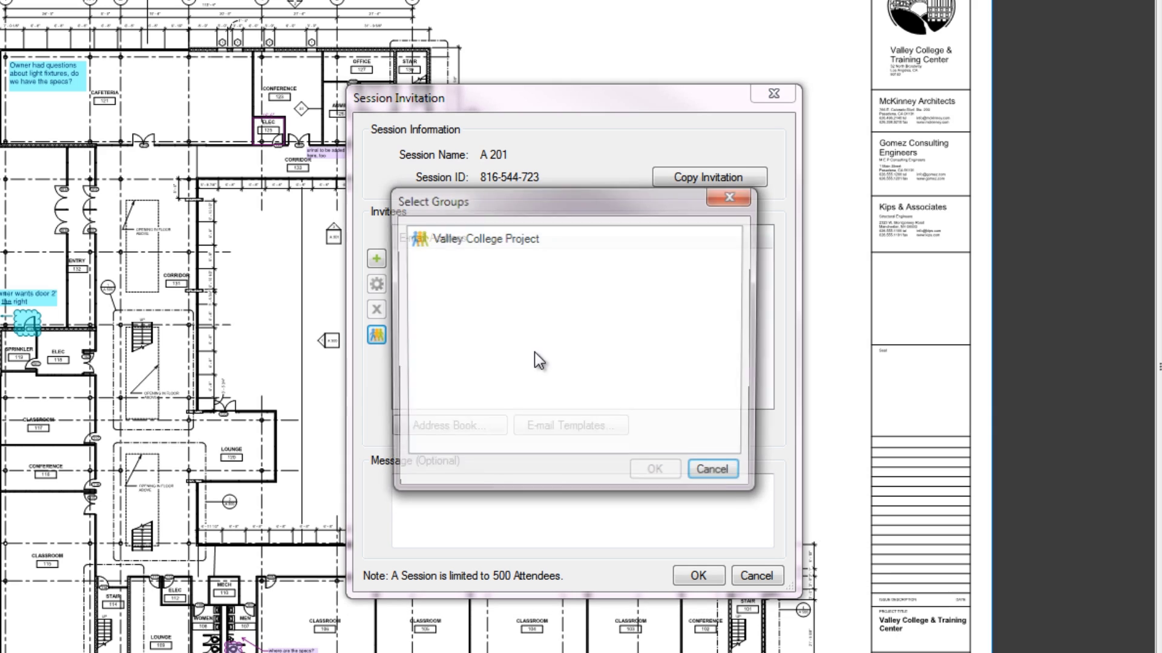
{"action": "left_click", "coordinate": [507, 238]}
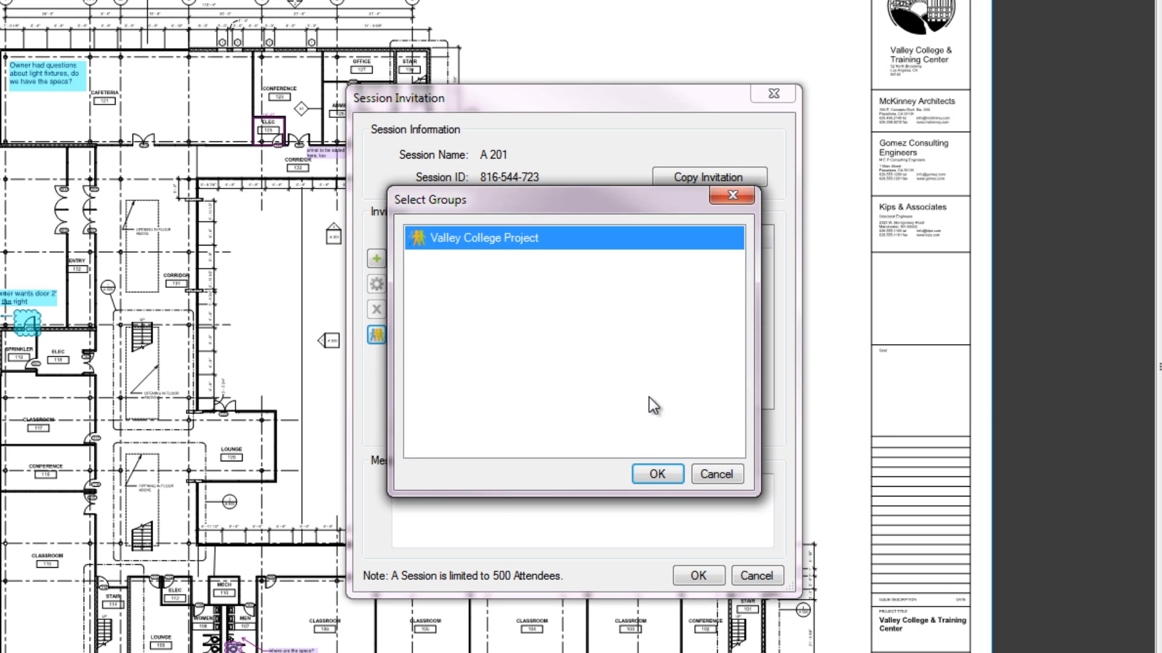
{"action": "left_click", "coordinate": [659, 473]}
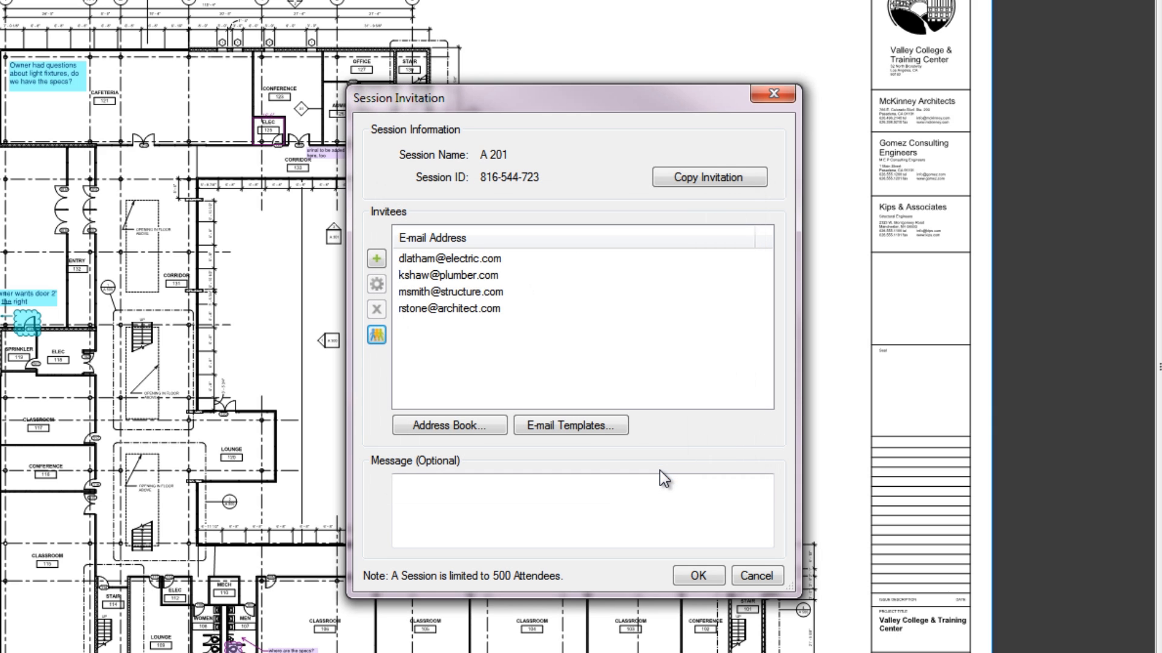
{"action": "left_click", "coordinate": [696, 575]}
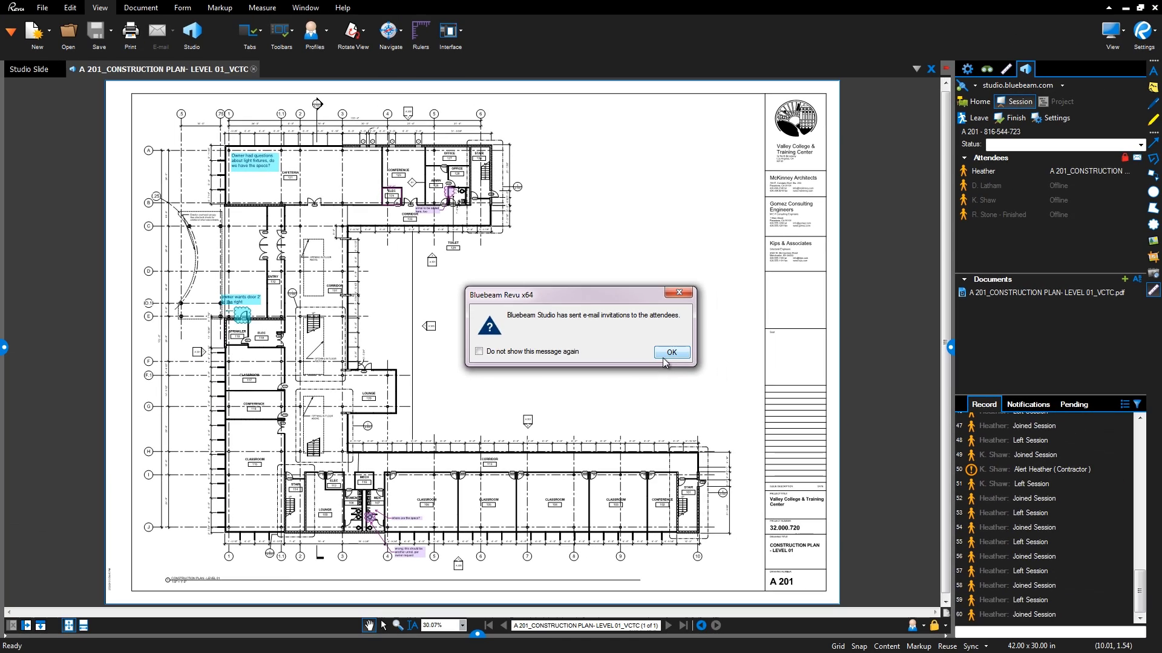
Zoom to the cafeteria and draw a cloud markup around door 121A
{"action": "left_click", "coordinate": [665, 353]}
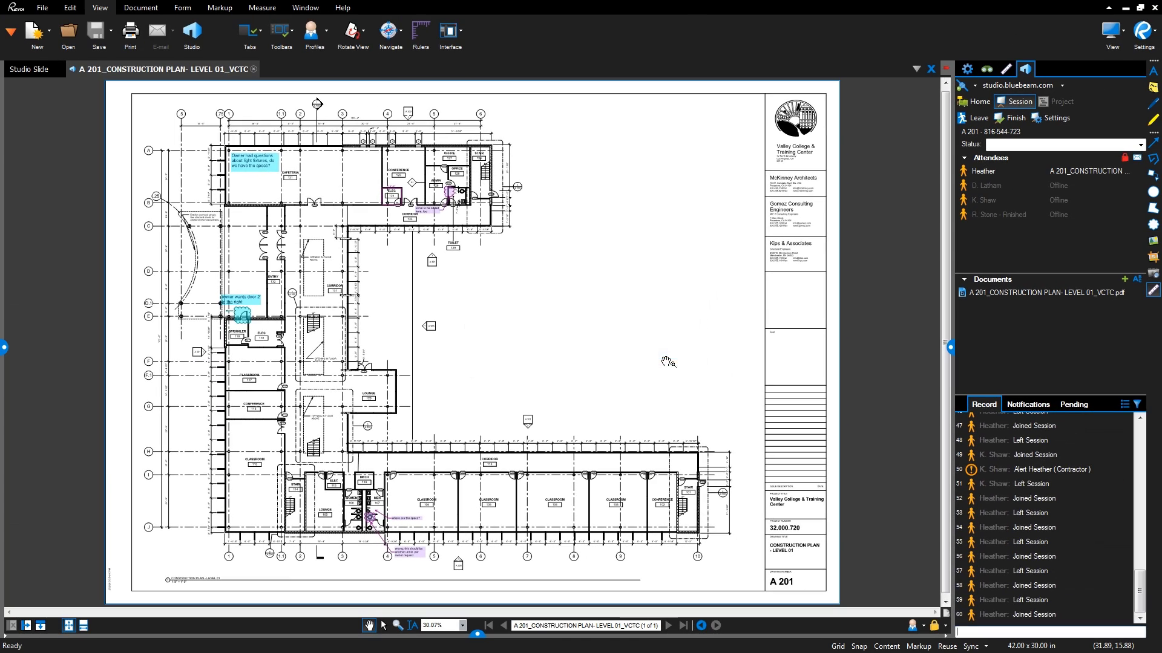
{"action": "left_click", "coordinate": [1152, 225]}
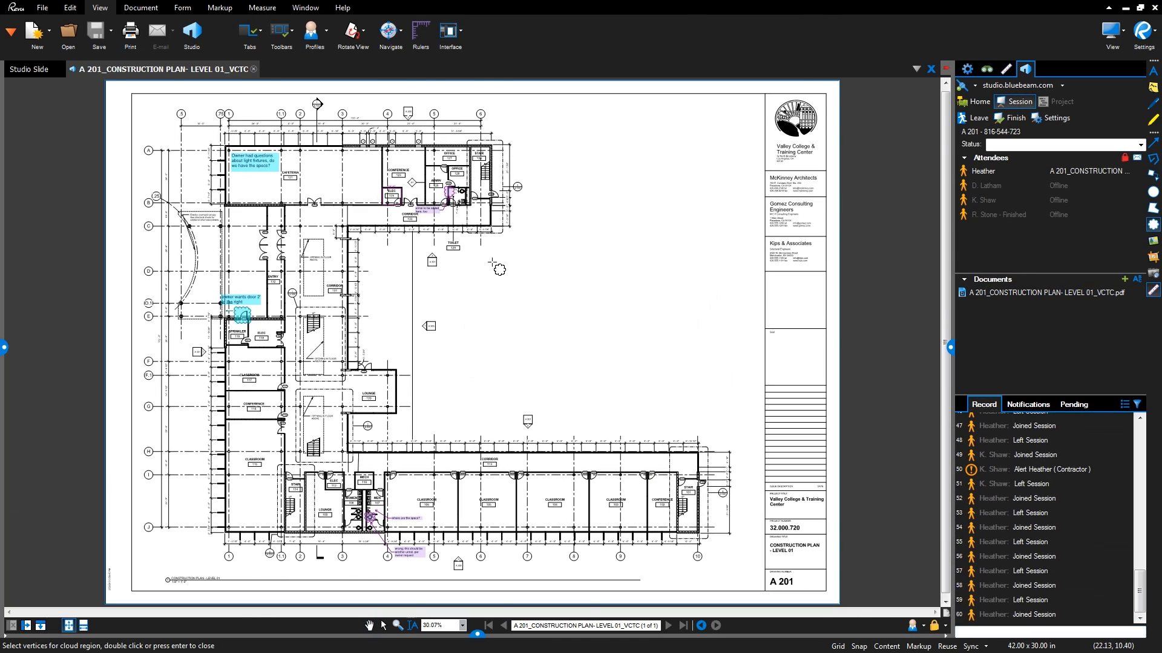
{"action": "scroll", "coordinate": [472, 257], "scroll_direction": "up", "scroll_amount": 5}
{"action": "scroll", "coordinate": [460, 253], "scroll_direction": "up", "scroll_amount": 2}
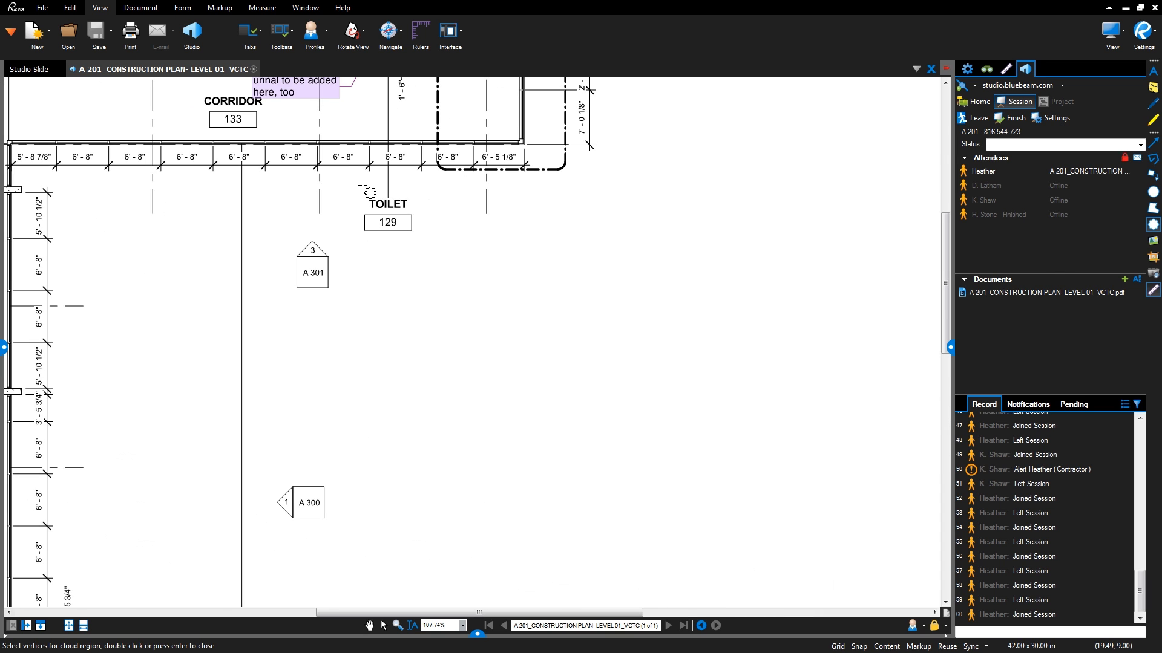
{"action": "left_click_drag", "start_coordinate": [363, 184], "coordinate": [893, 464]}
{"action": "left_click_drag", "start_coordinate": [390, 311], "coordinate": [460, 355]}
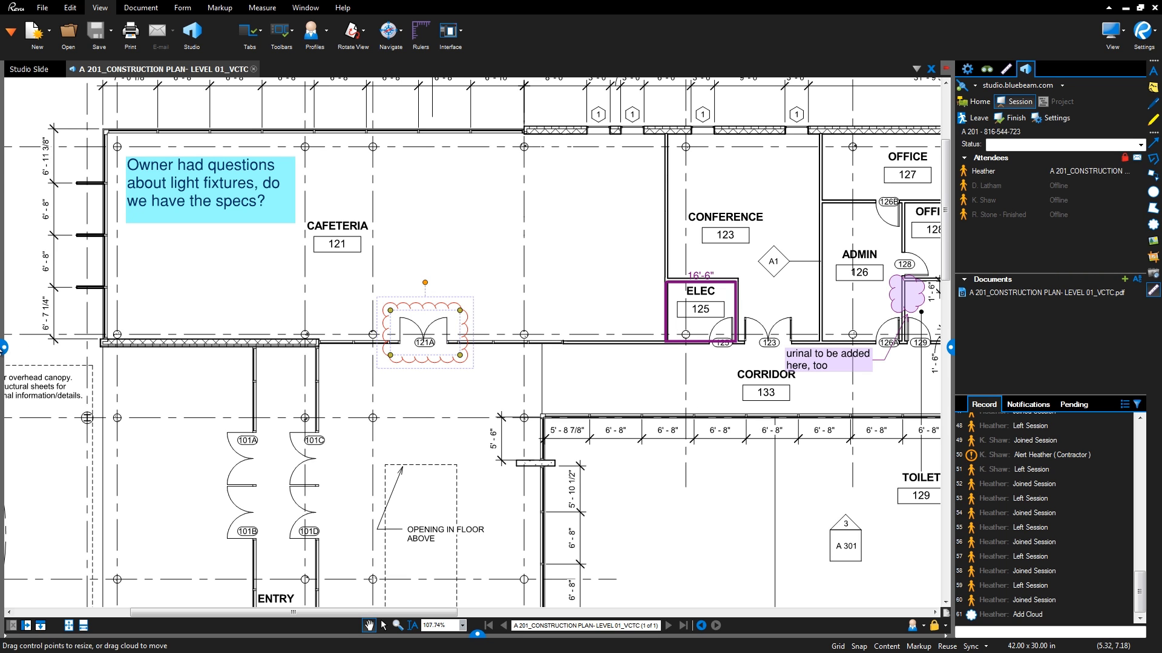
{"action": "key", "text": "c"}
Start a Tool Chest Contractor Review cloud around doors 101A and 101B
{"action": "left_click", "coordinate": [4, 350]}
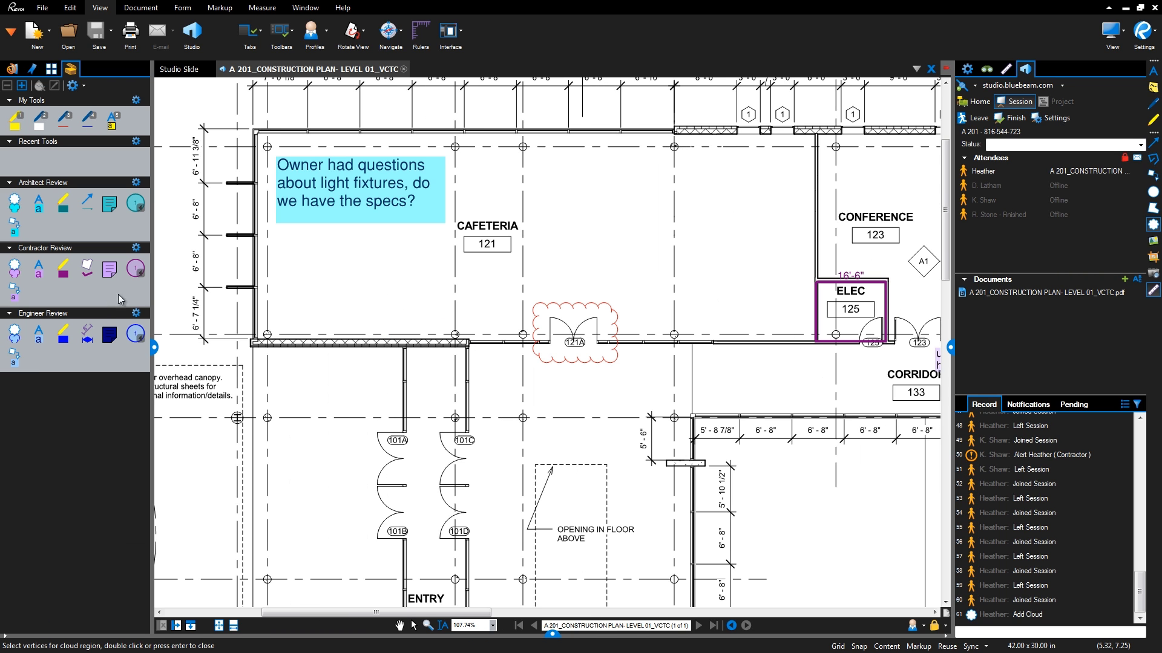
{"action": "left_click", "coordinate": [14, 206]}
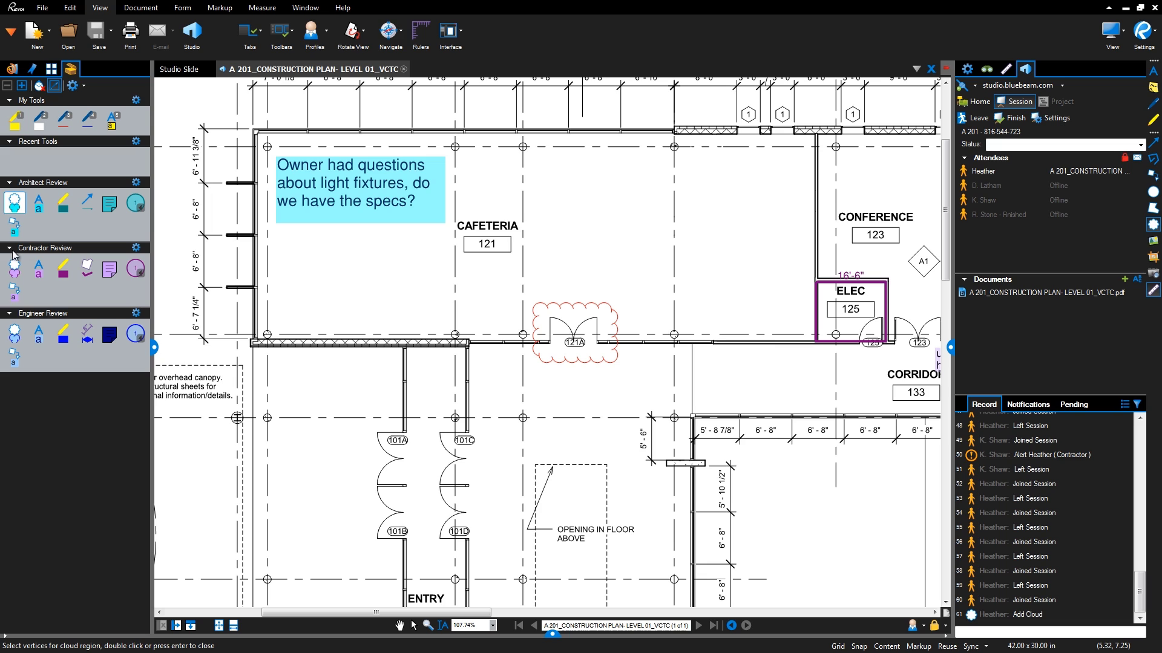
{"action": "left_click", "coordinate": [15, 266]}
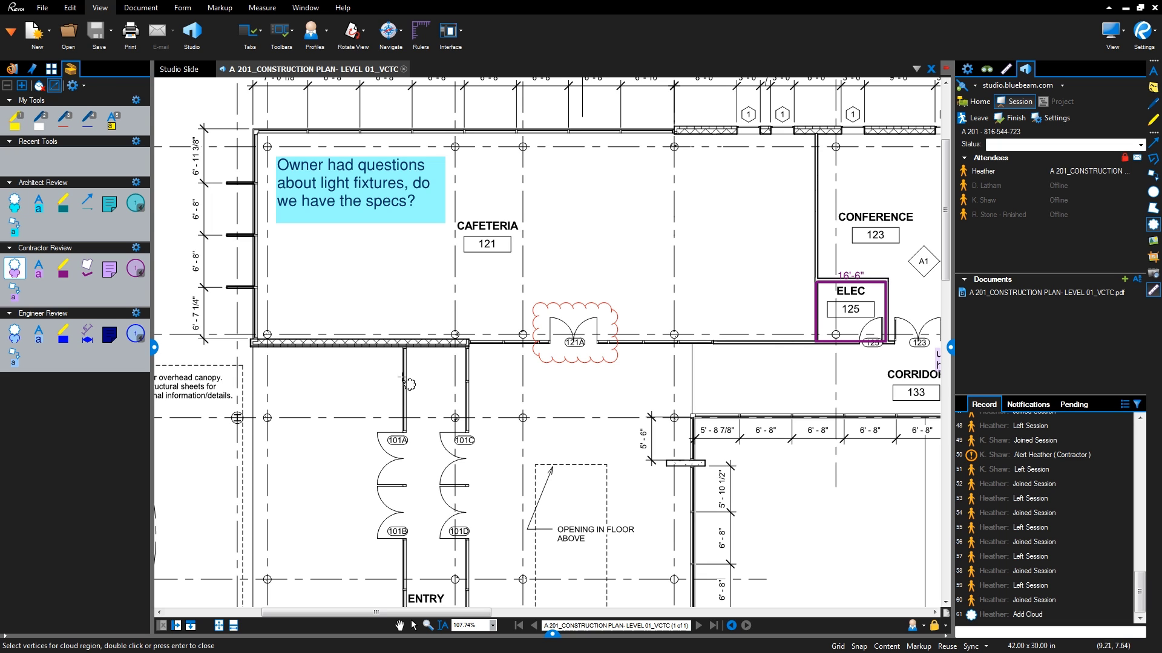
{"action": "mouse_move", "coordinate": [364, 414]}
{"action": "left_mouse_down"}
{"action": "mouse_move", "coordinate": [410, 541]}
{"action": "mouse_move", "coordinate": [483, 551]}
{"action": "left_mouse_up"}
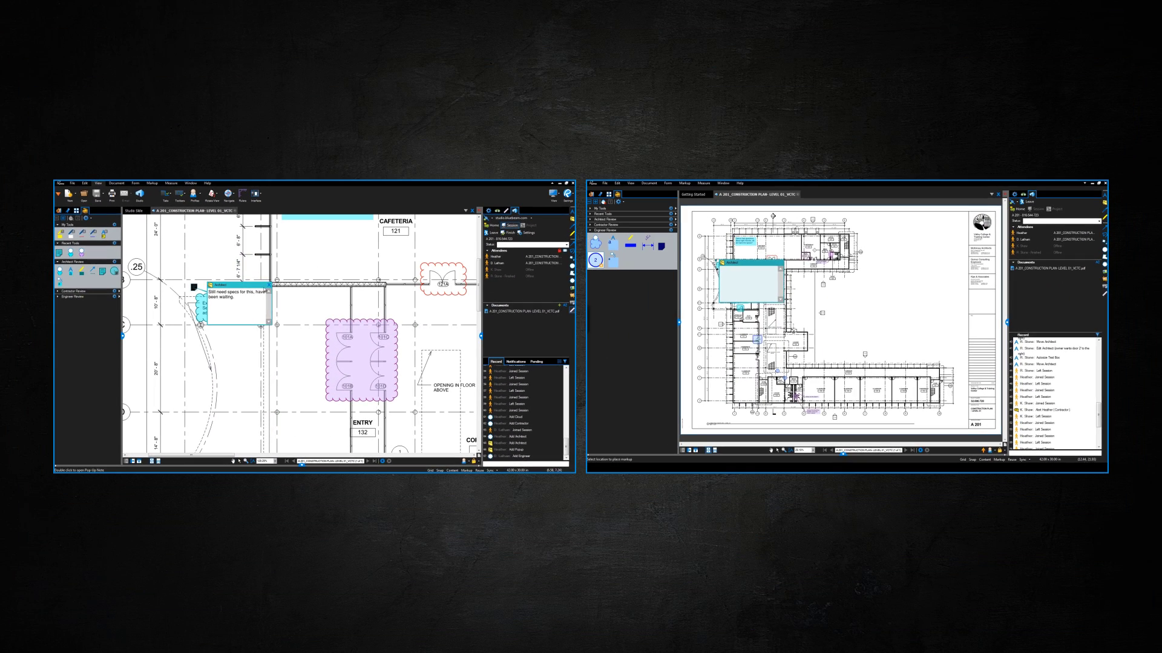
Close the architect's reply note and add a 15'-6" Engineer Review dimension to the plan
{"action": "left_click", "coordinate": [269, 286]}
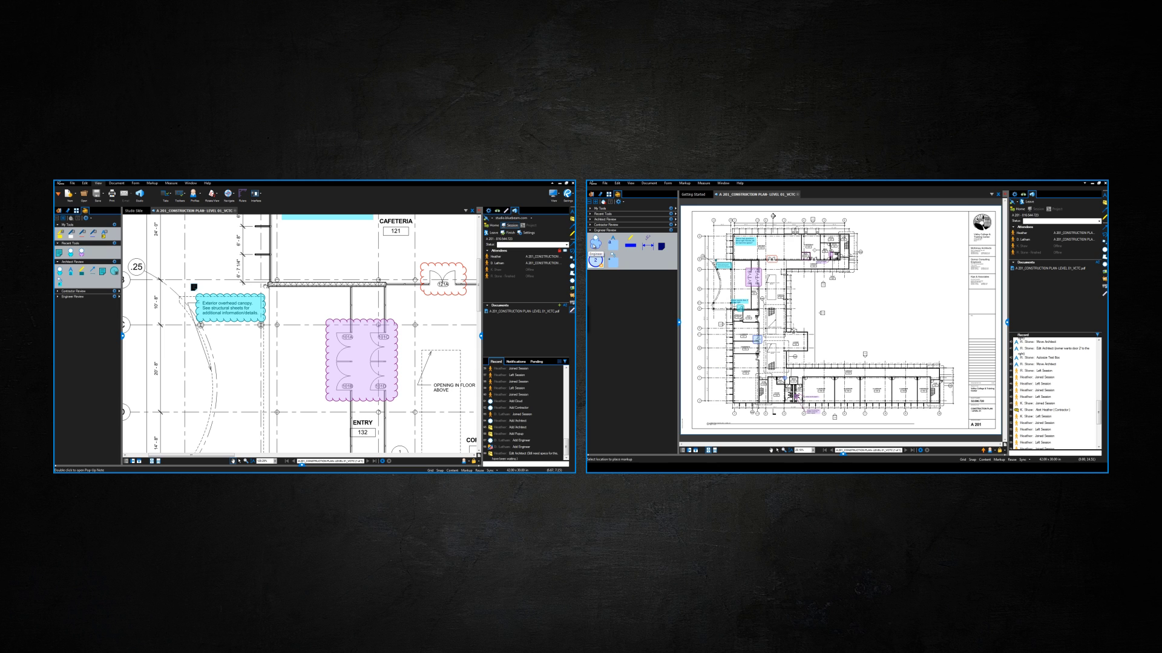
{"action": "left_click", "coordinate": [651, 247]}
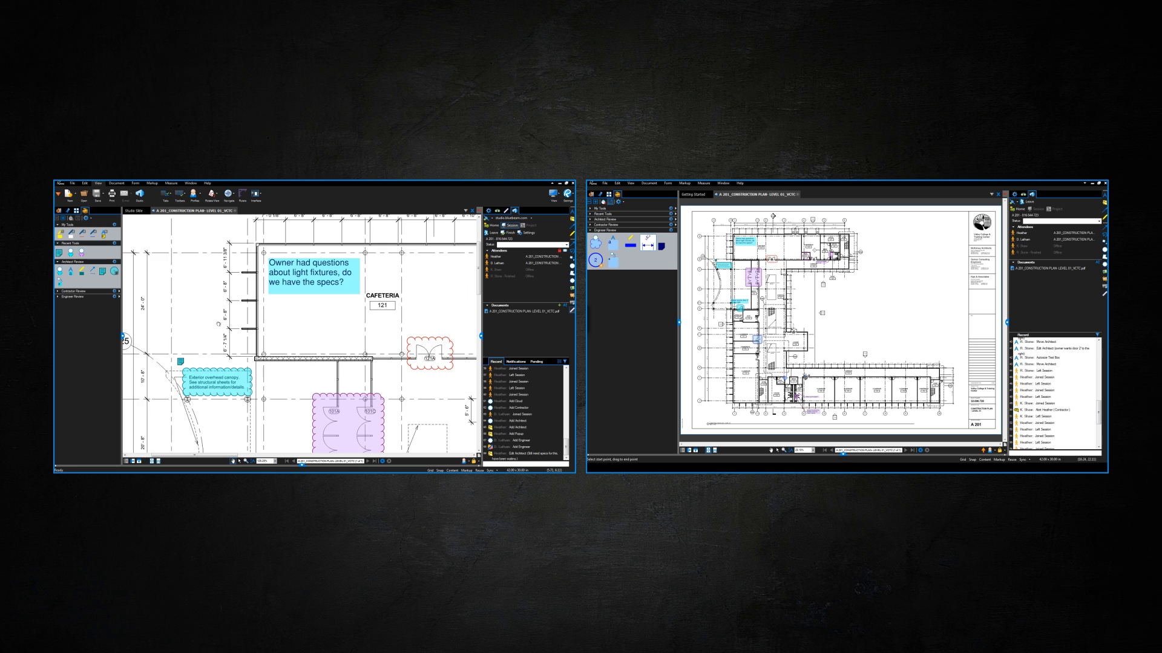
{"action": "left_click_drag", "start_coordinate": [804, 371], "coordinate": [824, 371]}
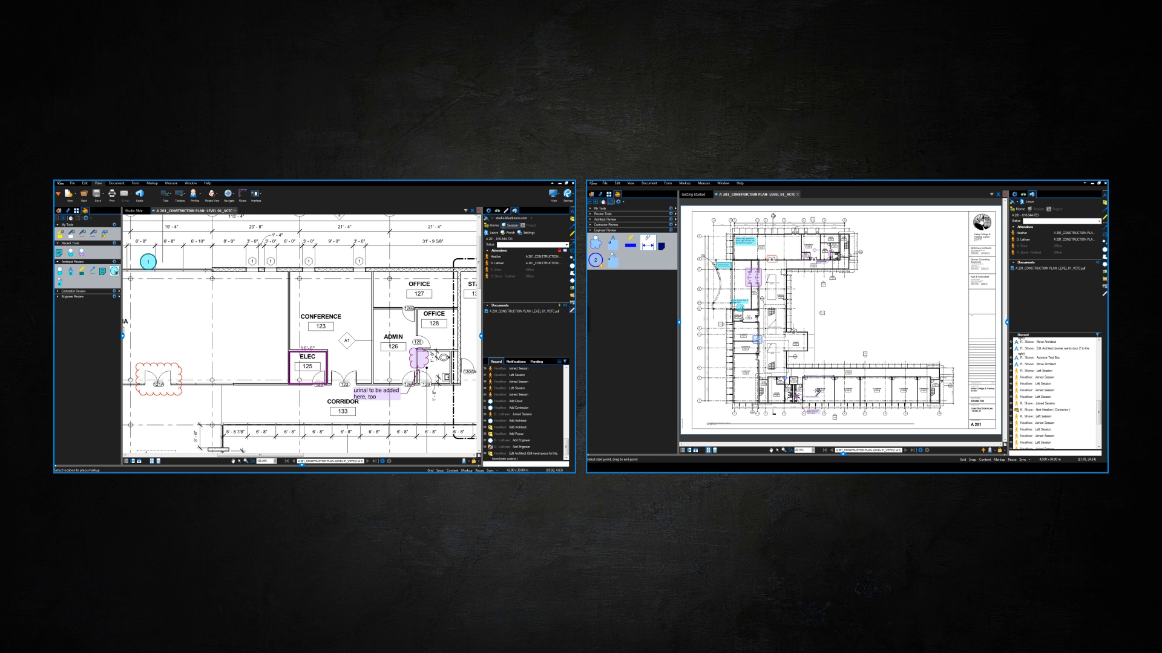
Place a row of cyan circle markups along the top wall above Conference 123 and the offices
{"action": "left_click", "coordinate": [612, 261]}
{"action": "left_click", "coordinate": [272, 263]}
{"action": "left_click", "coordinate": [310, 264]}
{"action": "left_click", "coordinate": [334, 264]}
{"action": "left_click", "coordinate": [358, 264]}
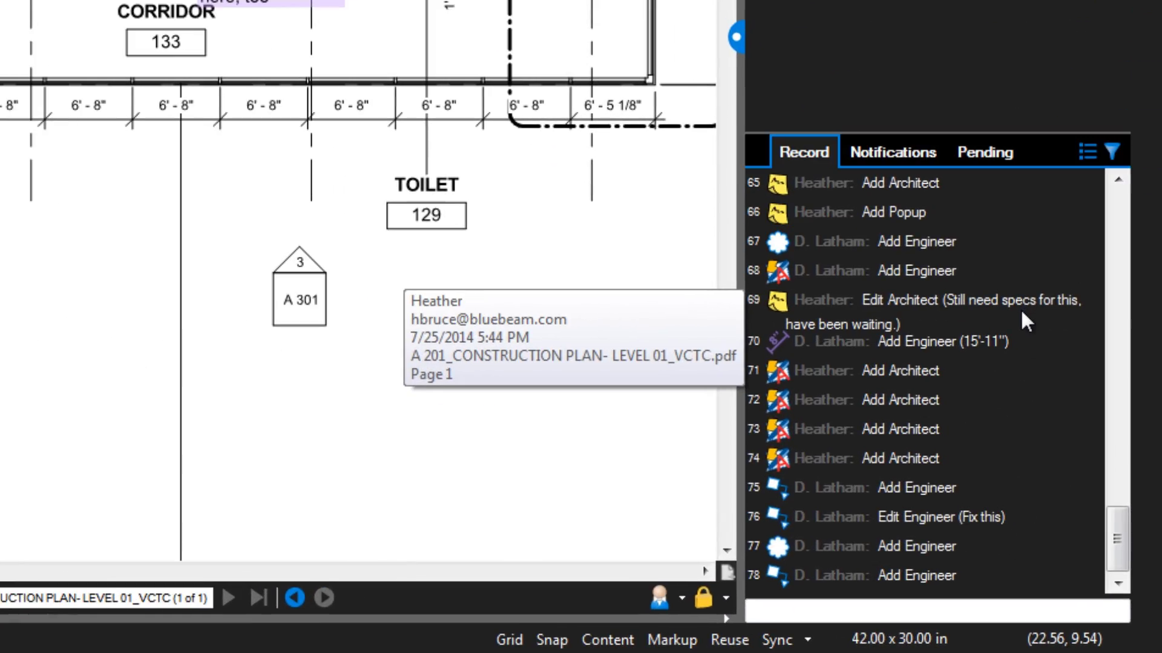
Post a session chat message asking the engineer whether they'll be in the field tomorrow
{"action": "left_click", "coordinate": [983, 610]}
{"action": "type", "text": "D. Latham - are you going to be in the field tomorrow"}
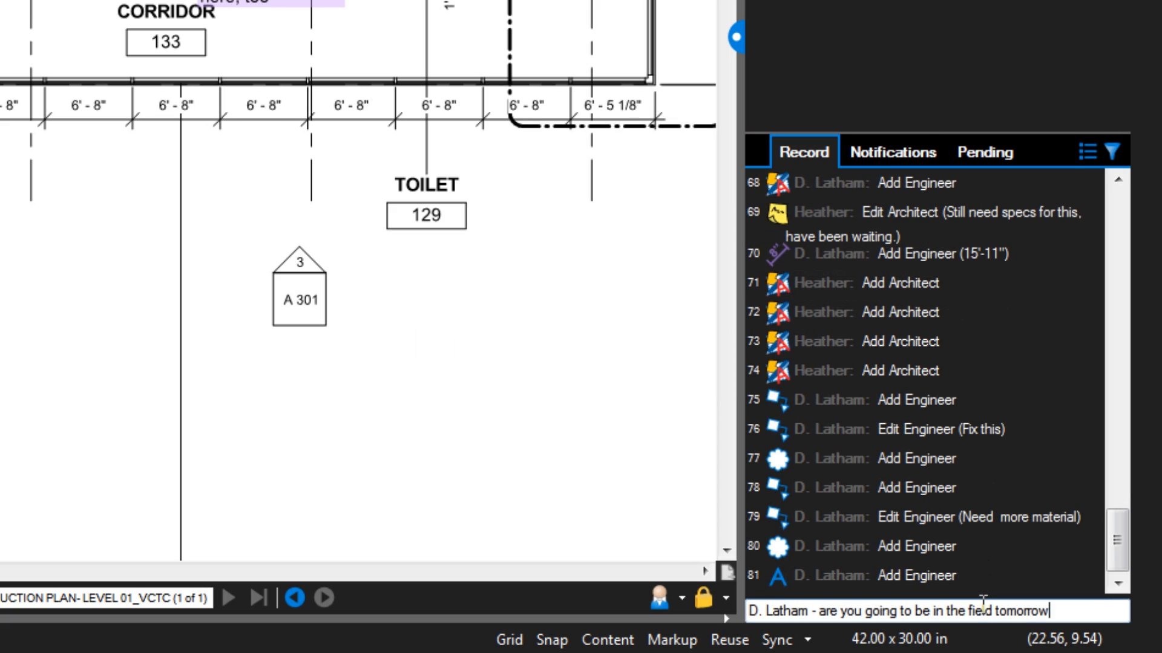
{"action": "type", "text": "?"}
{"action": "key", "text": "Return"}
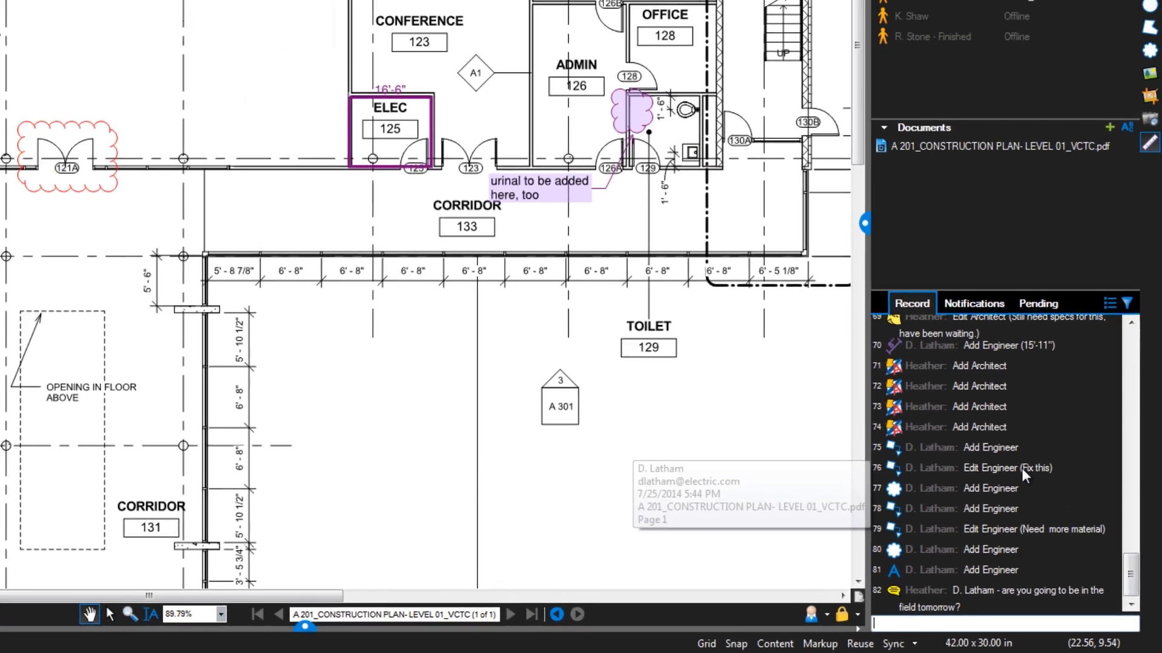
Jump from the record to the Fix this markup, an architect markup and the 15'-11" dimension
{"action": "left_click", "coordinate": [974, 396]}
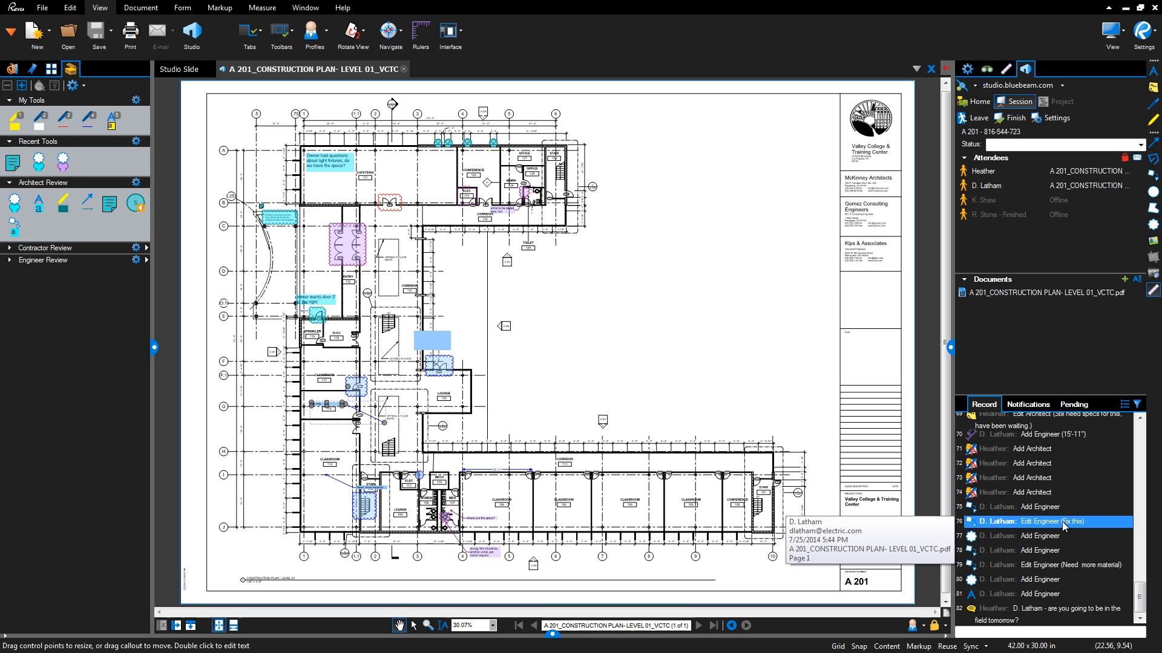
{"action": "left_click", "coordinate": [1041, 478]}
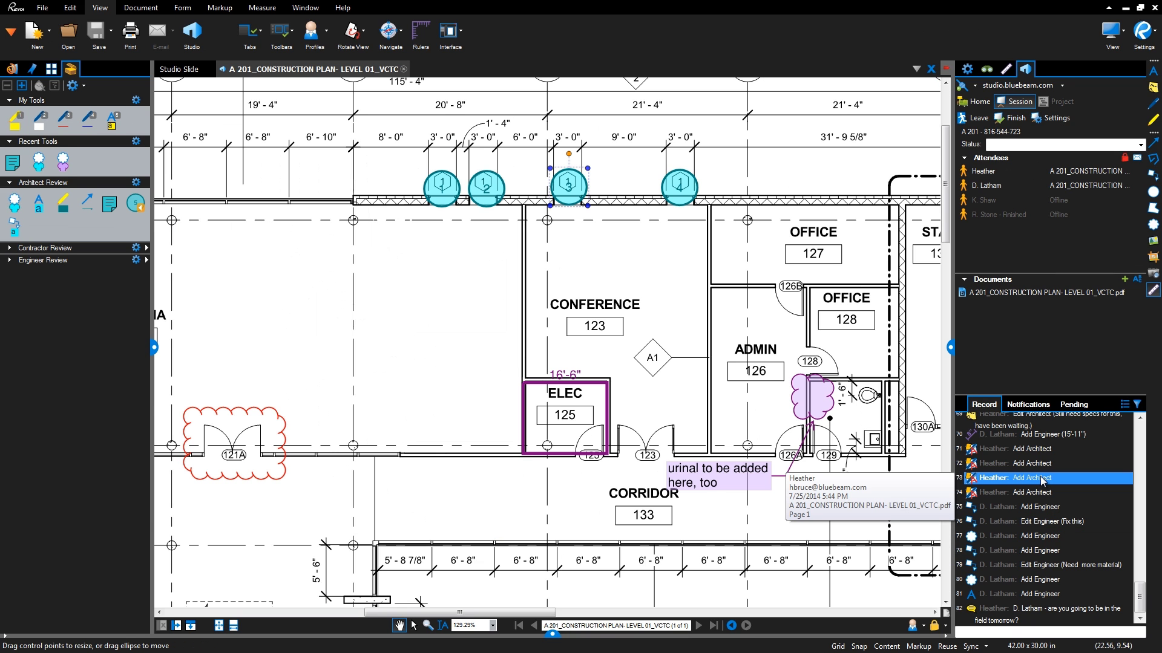
{"action": "left_click", "coordinate": [1036, 438]}
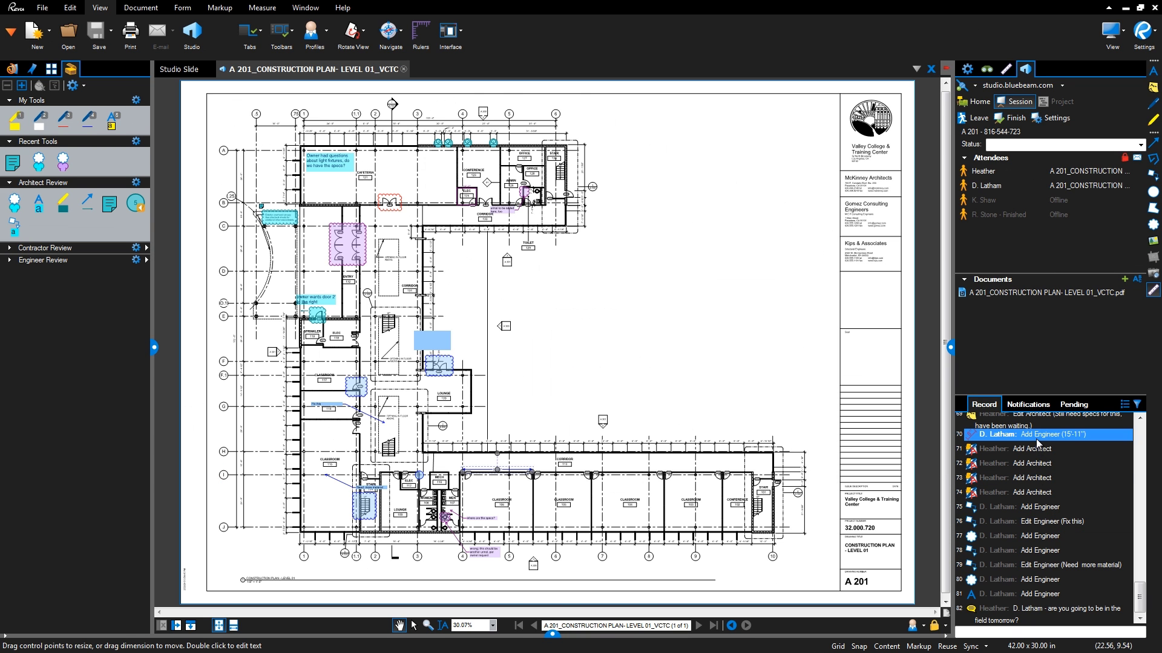
Leave and rejoin the A 201 session, then view a markup moved while away
{"action": "left_click", "coordinate": [973, 118]}
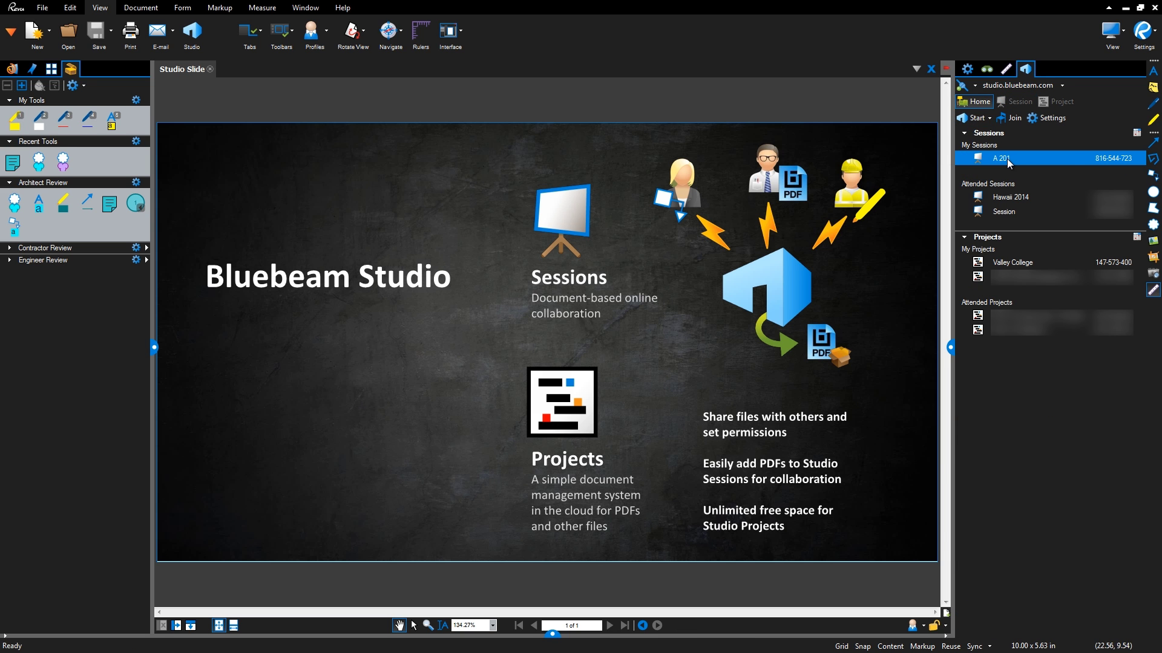
{"action": "double_click", "coordinate": [1006, 159]}
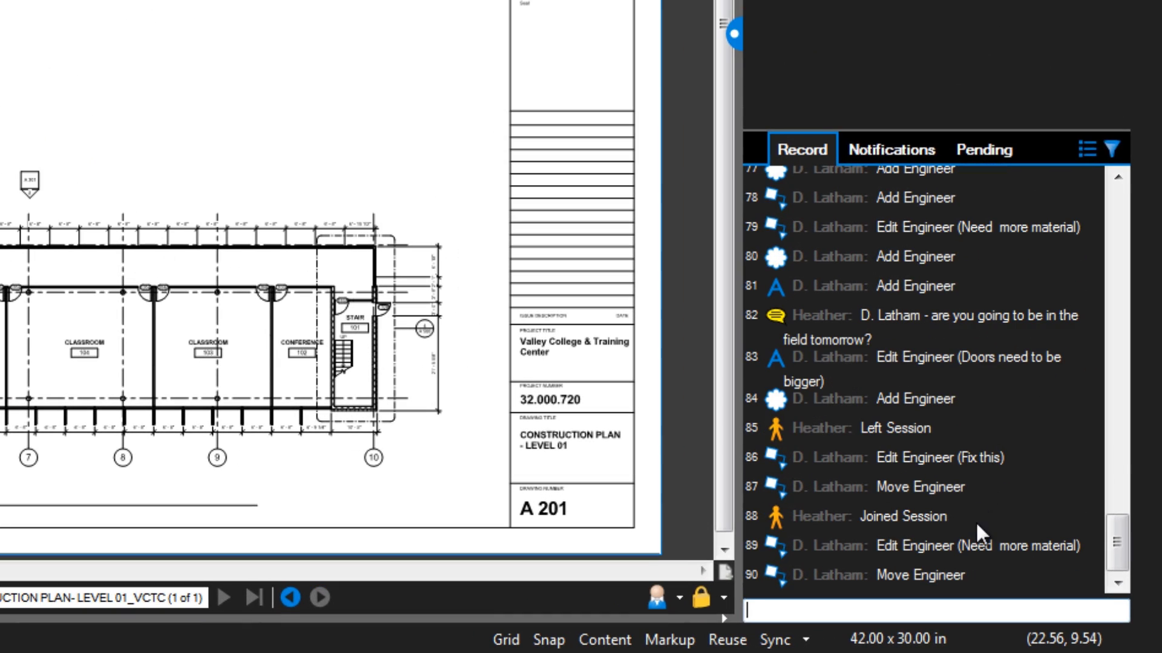
{"action": "left_click", "coordinate": [954, 468]}
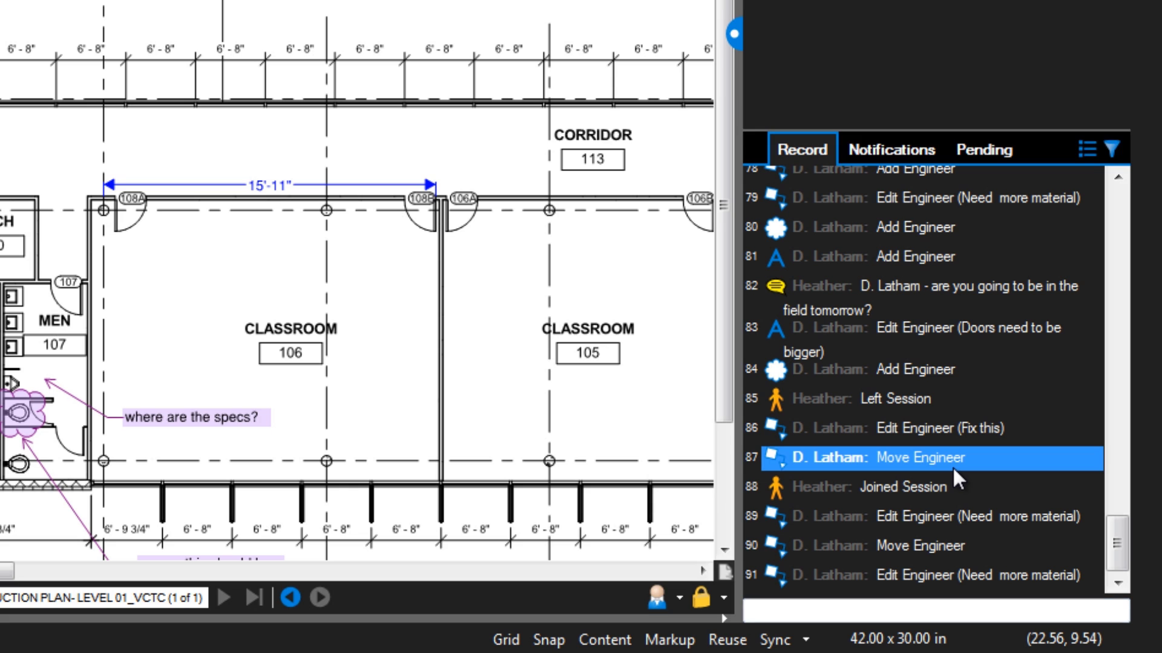
{"action": "left_click", "coordinate": [955, 516]}
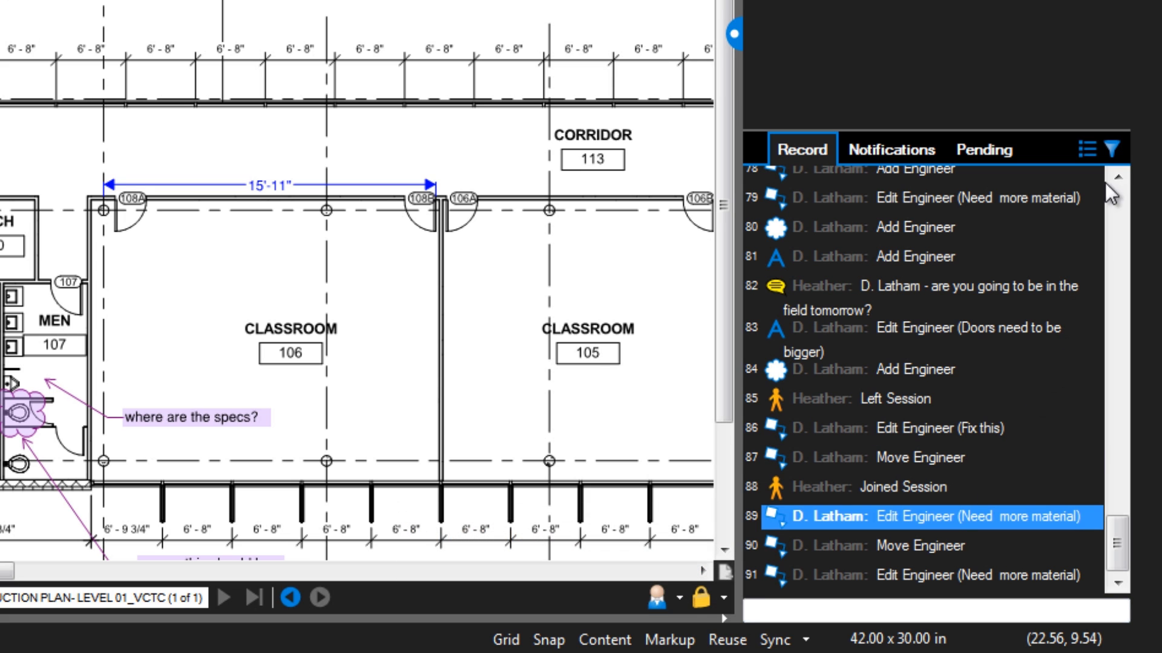
{"action": "left_click", "coordinate": [1111, 149]}
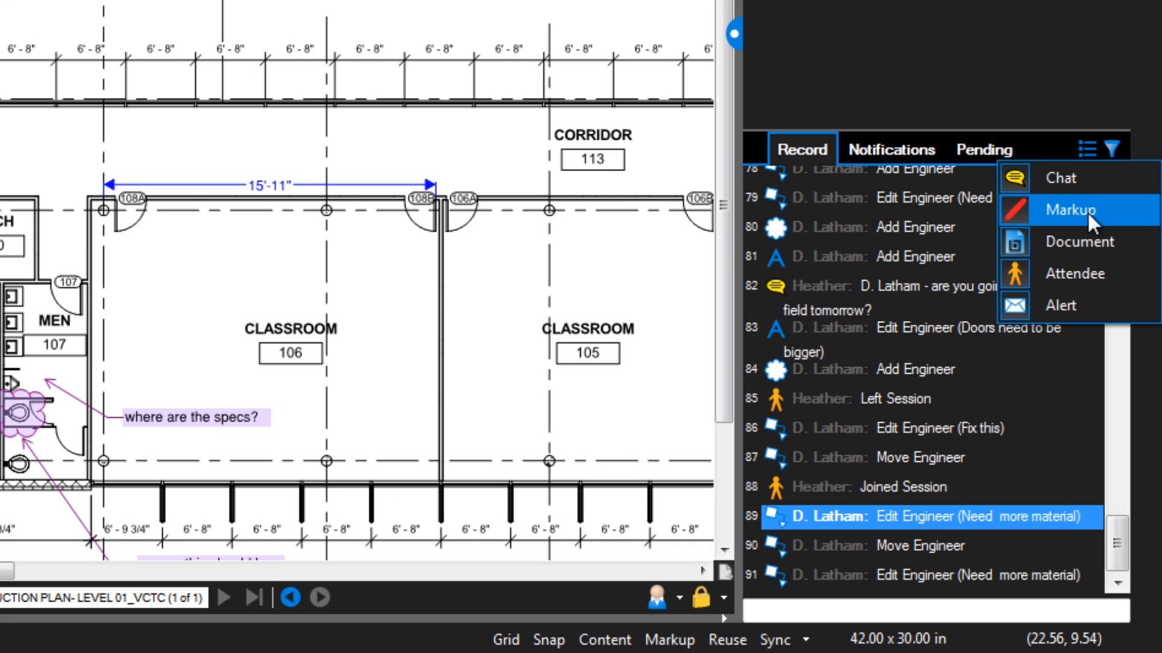
{"action": "left_click", "coordinate": [1087, 211]}
{"action": "left_click", "coordinate": [1110, 149]}
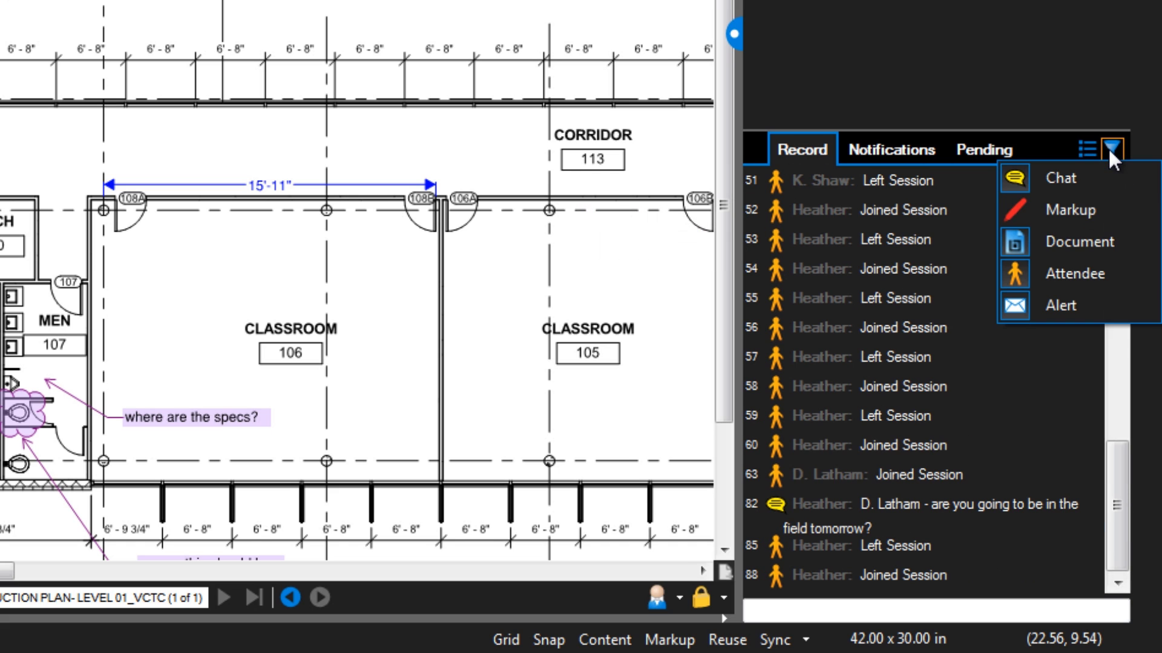
{"action": "left_click", "coordinate": [1089, 269]}
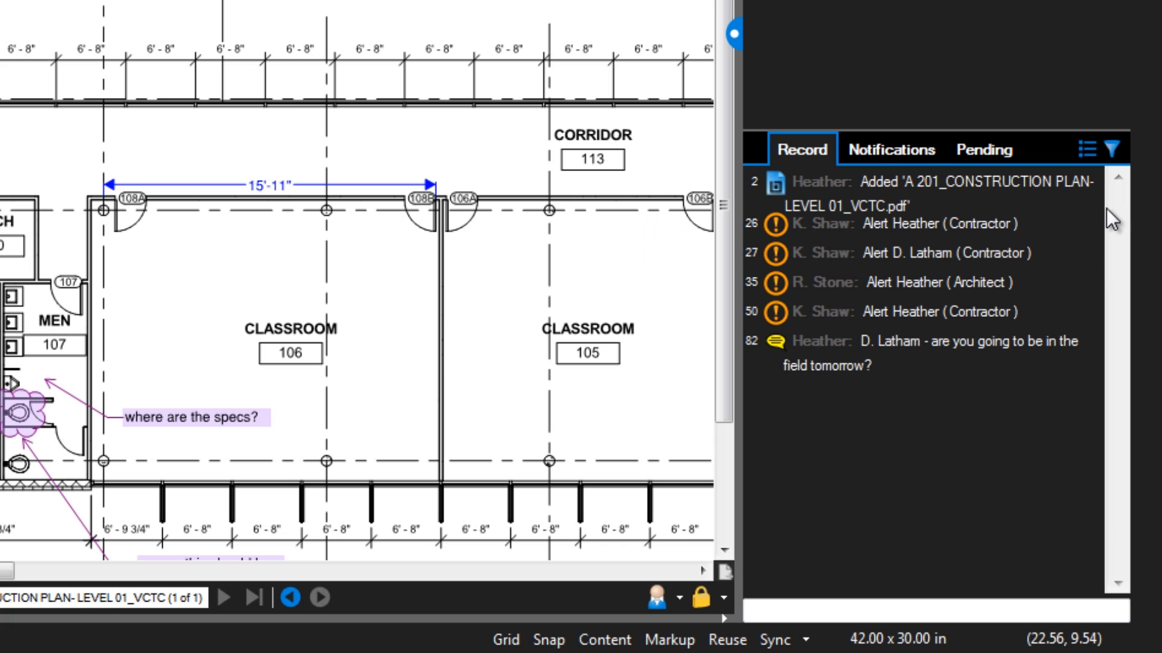
{"action": "left_click", "coordinate": [1111, 149]}
{"action": "left_click", "coordinate": [1080, 206]}
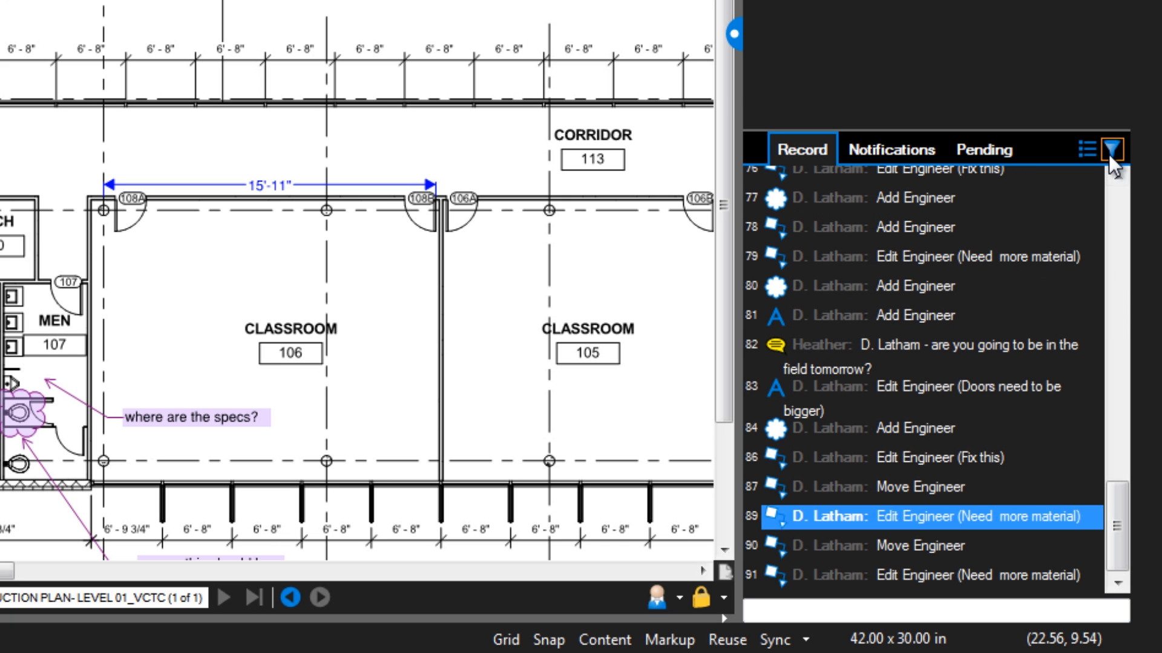
{"action": "left_click", "coordinate": [1109, 154]}
{"action": "left_click", "coordinate": [1080, 271]}
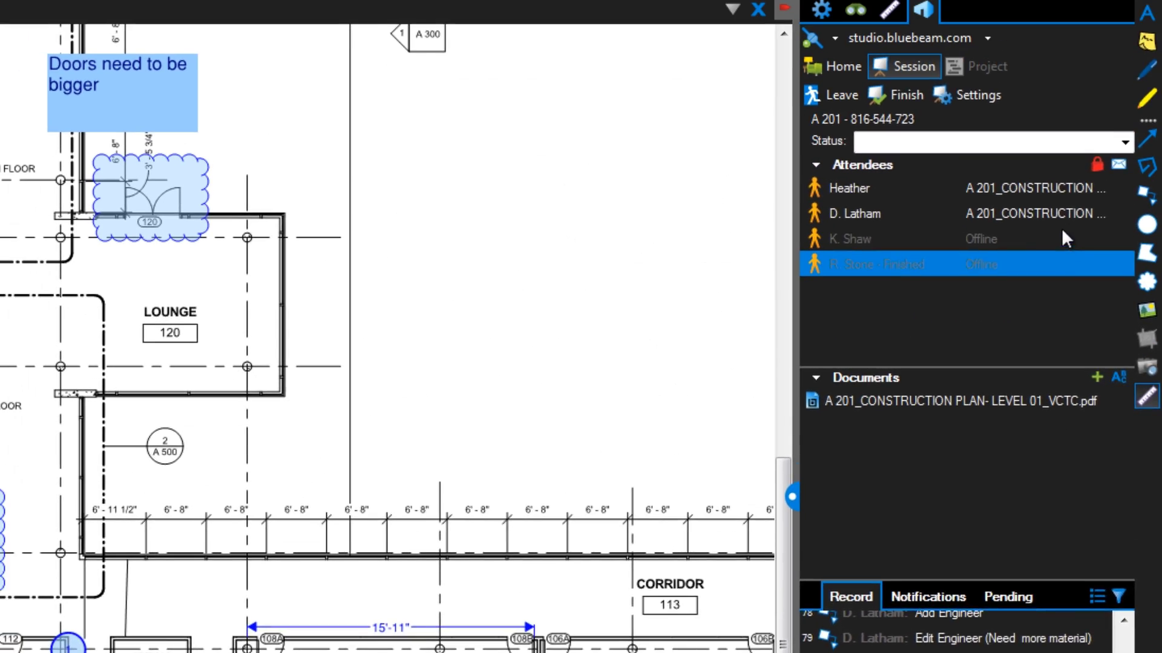
Select the engineer in the Attendees list and follow their view of the plan
{"action": "left_click", "coordinate": [1048, 215]}
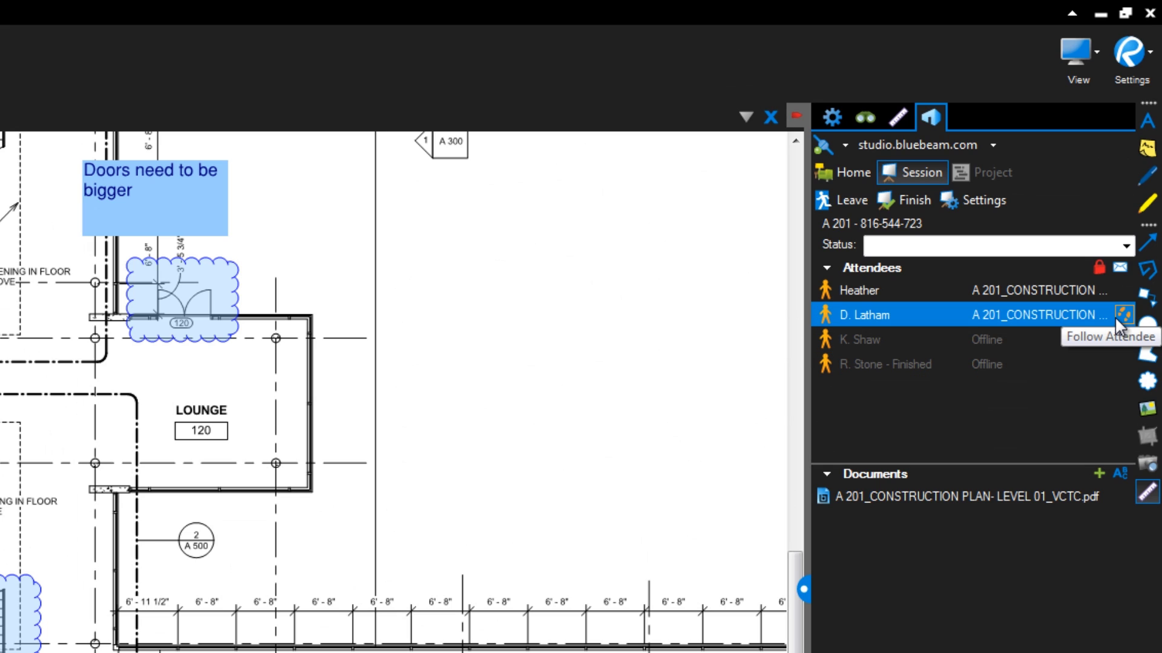
{"action": "left_click", "coordinate": [1117, 317]}
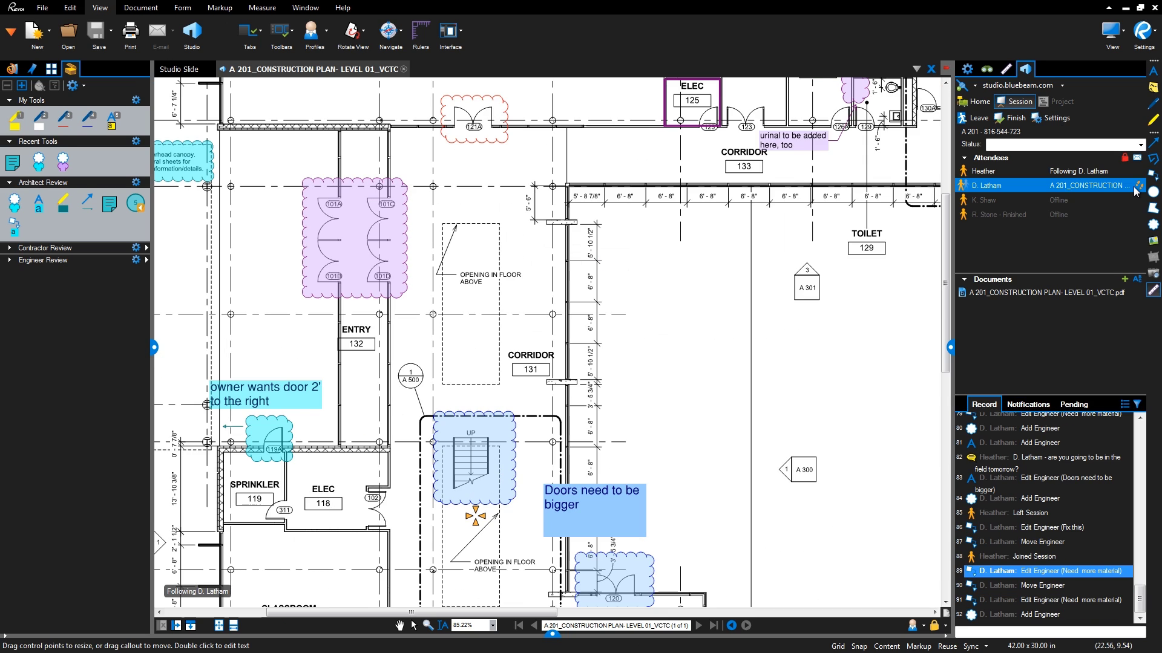
{"action": "left_click", "coordinate": [1024, 182]}
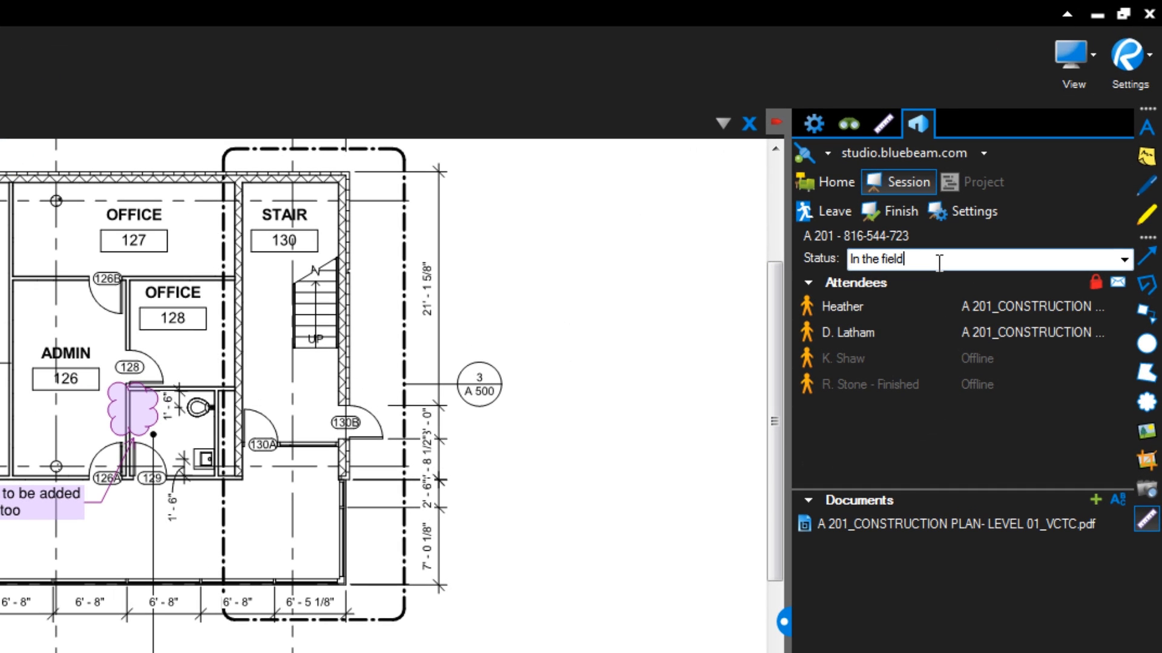
{"action": "key", "text": "Return"}
{"action": "left_click", "coordinate": [900, 334]}
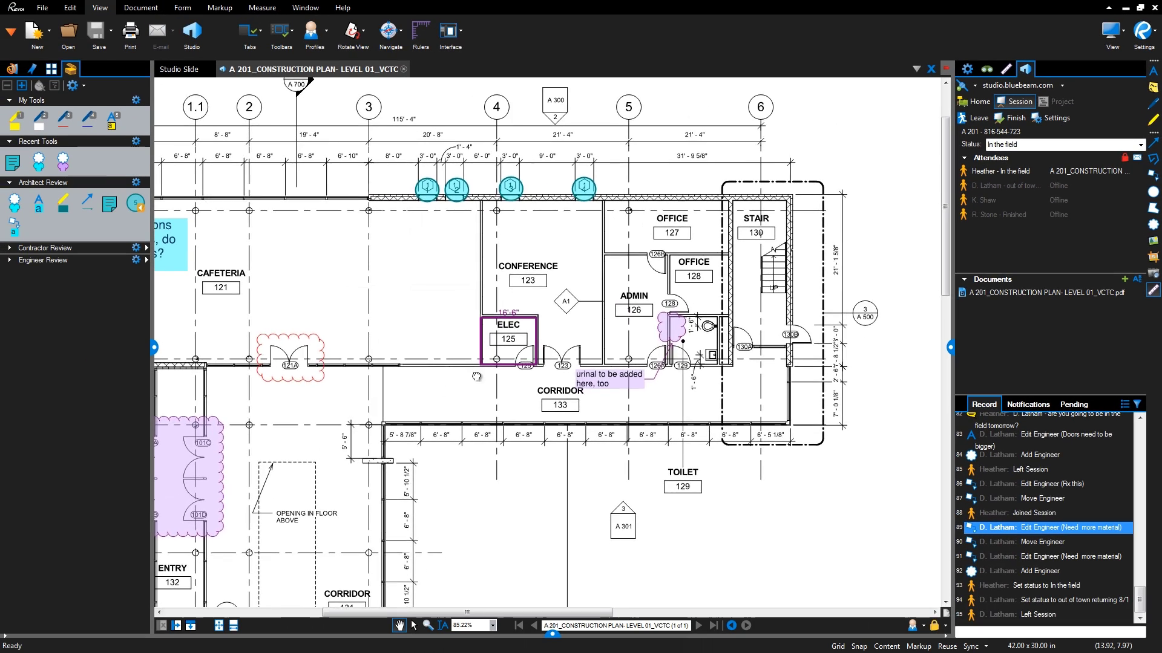
Reply 'Was there a question about the stairs here?' to the blue stair cloud, then show the Markups List
{"action": "left_click_drag", "start_coordinate": [336, 390], "coordinate": [745, 363]}
{"action": "scroll", "coordinate": [795, 319], "scroll_direction": "down", "scroll_amount": 3}
{"action": "left_click_drag", "start_coordinate": [794, 320], "coordinate": [514, 306]}
{"action": "left_click", "coordinate": [502, 304]}
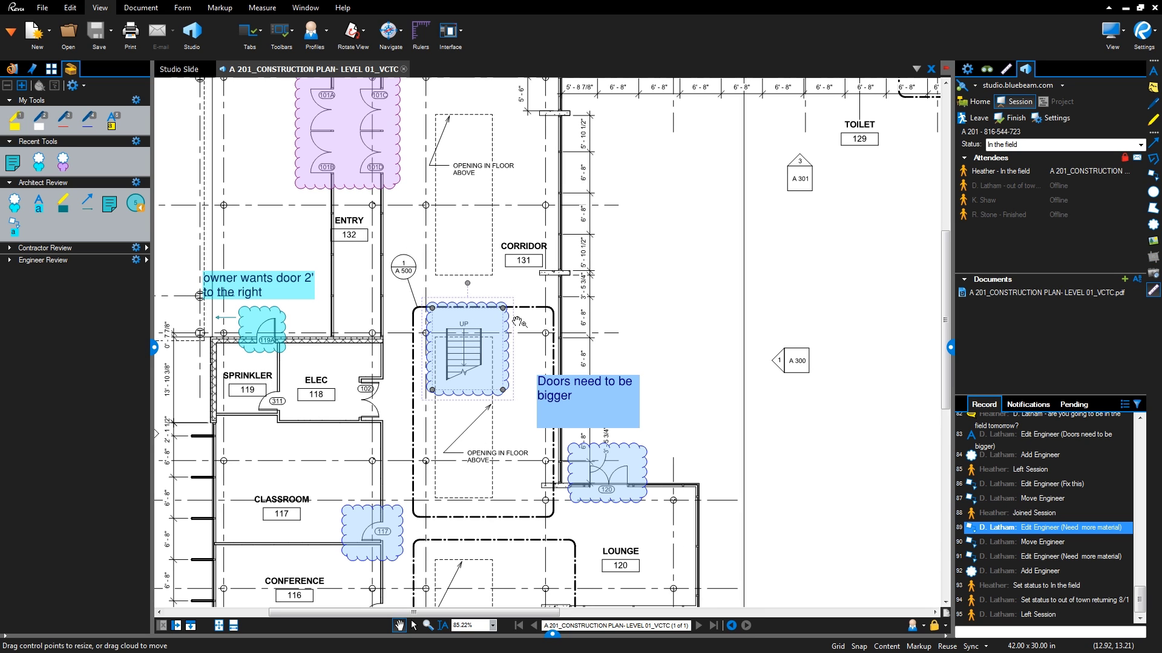
{"action": "right_click", "coordinate": [471, 360]}
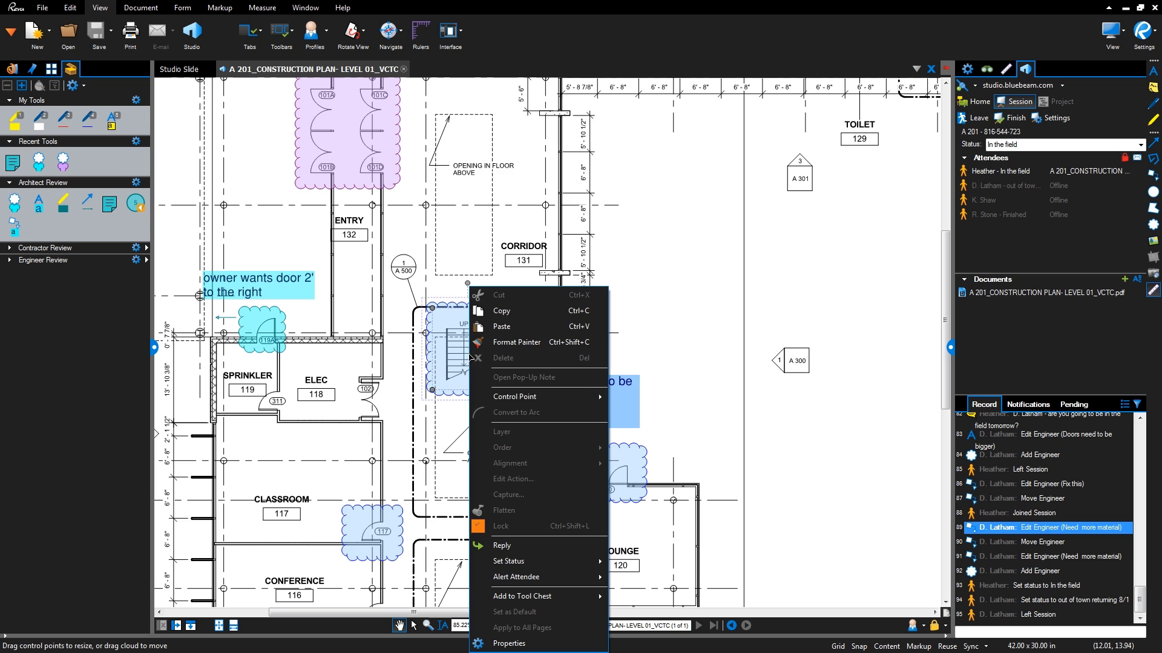
{"action": "left_click", "coordinate": [510, 546]}
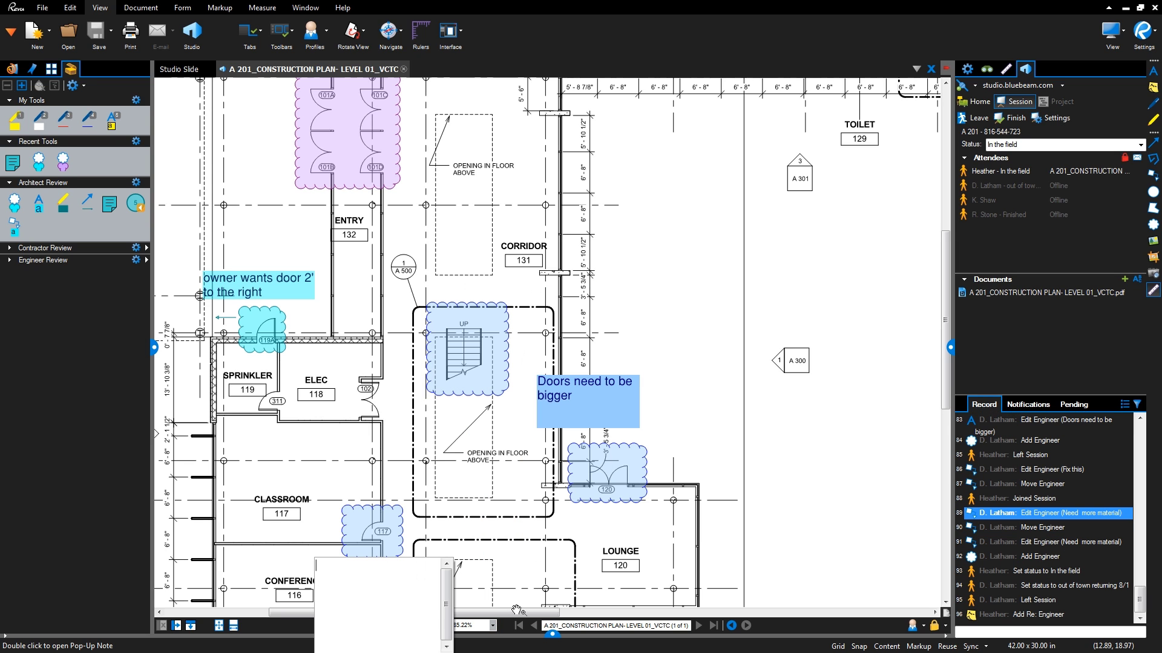
{"action": "left_click", "coordinate": [550, 634]}
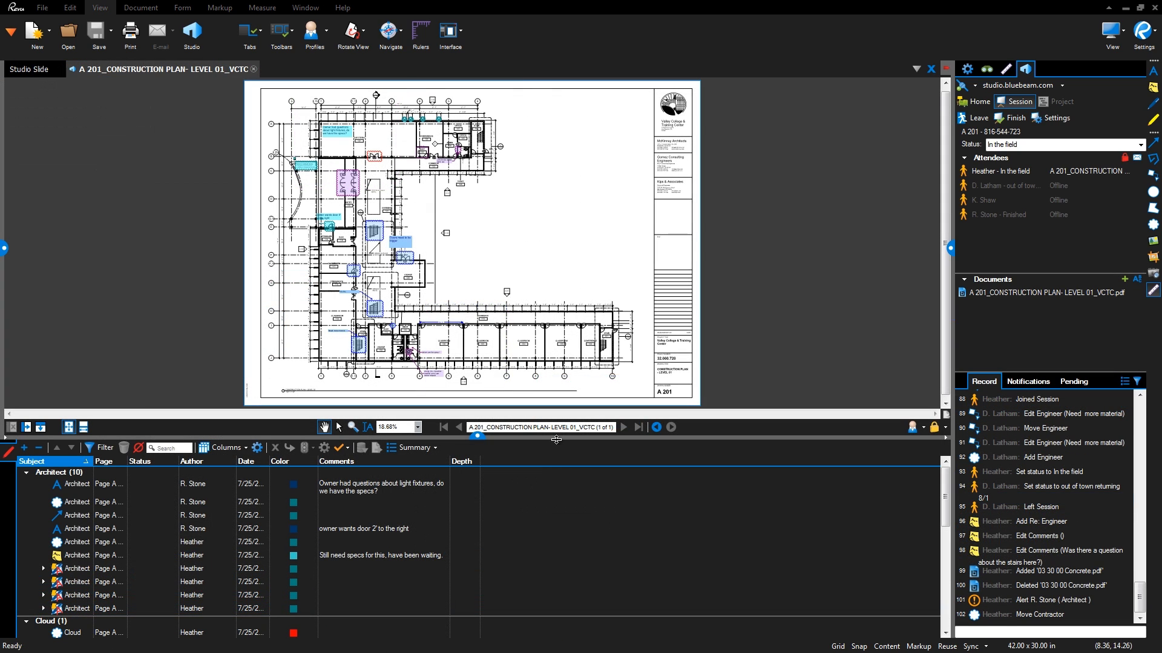
Enlarge the Markups List, scroll its authors, dates and comments, then pan back to the entry
{"action": "left_click_drag", "start_coordinate": [556, 440], "coordinate": [556, 407]}
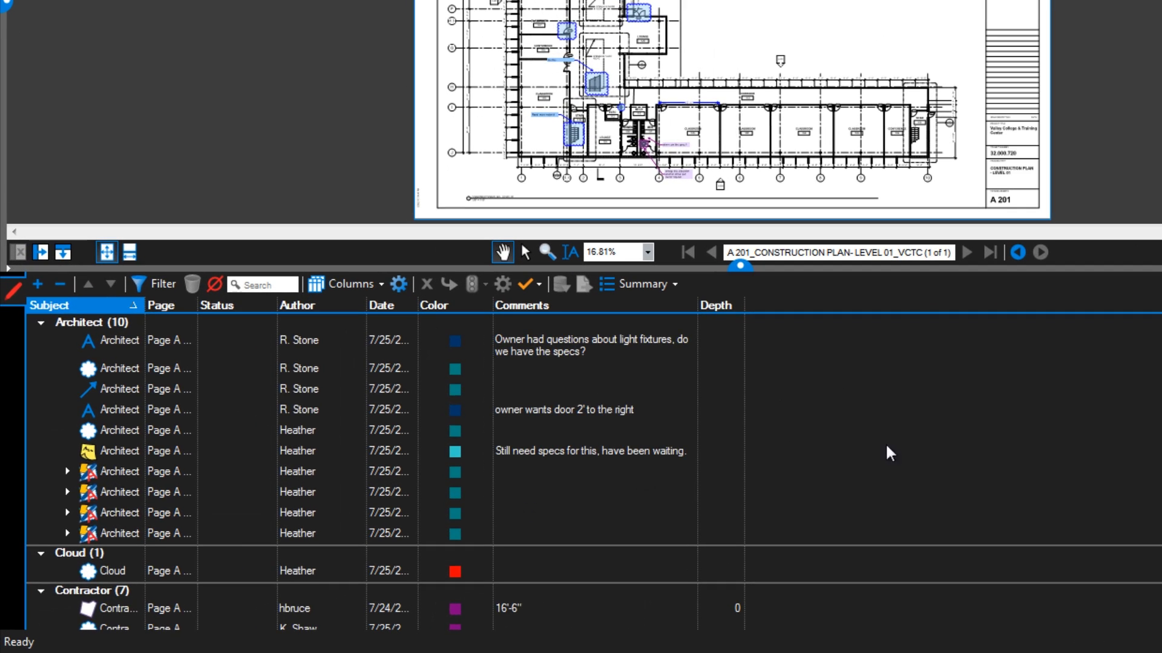
{"action": "scroll", "coordinate": [980, 425], "scroll_direction": "down", "scroll_amount": 5}
{"action": "scroll", "coordinate": [980, 429], "scroll_direction": "up", "scroll_amount": 5}
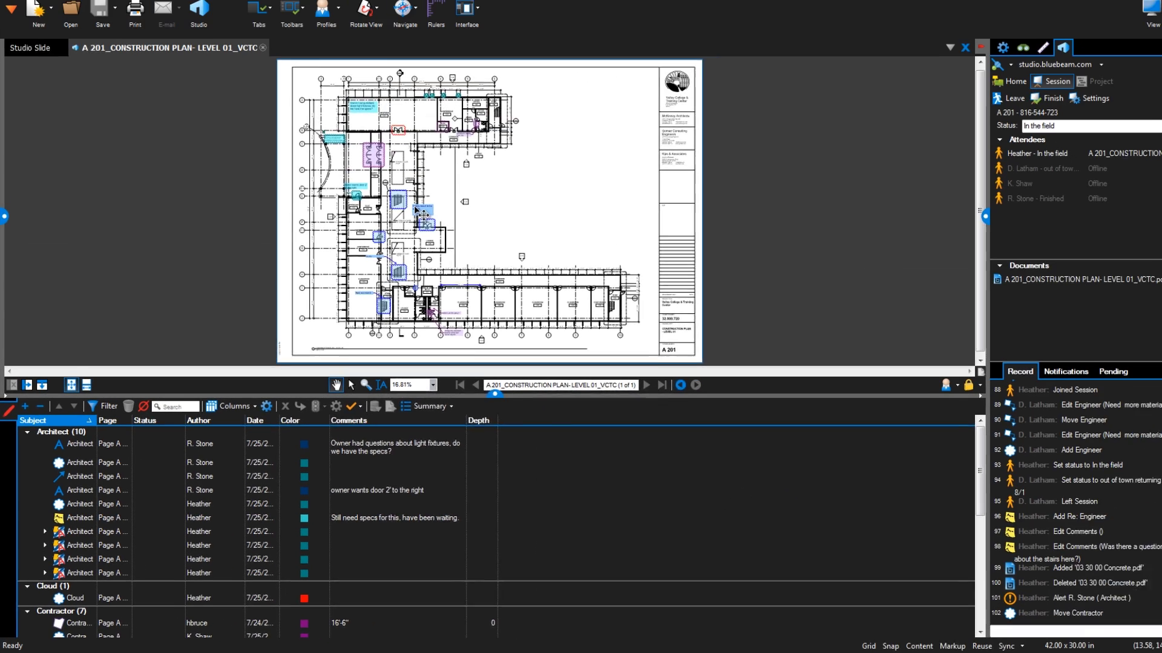
{"action": "scroll", "coordinate": [634, 0], "scroll_direction": "up", "scroll_amount": 3}
{"action": "scroll", "coordinate": [407, 229], "scroll_direction": "up", "scroll_amount": 5}
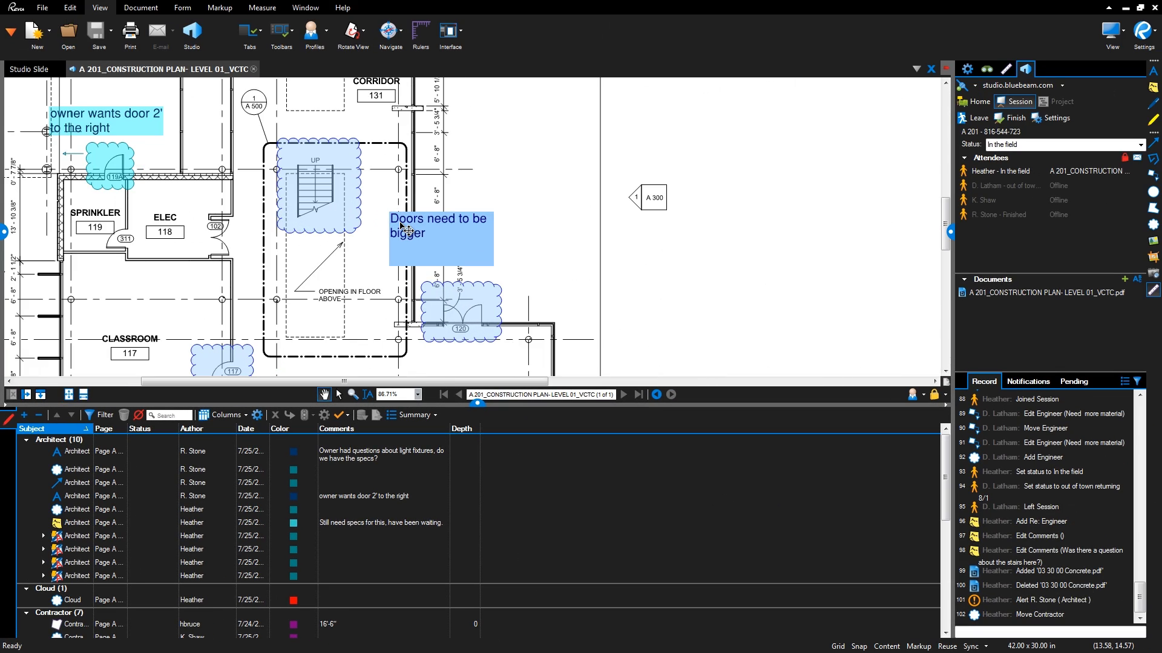
{"action": "mouse_move", "coordinate": [491, 170]}
{"action": "left_mouse_down"}
{"action": "mouse_move", "coordinate": [600, 242]}
{"action": "mouse_move", "coordinate": [675, 383]}
{"action": "mouse_move", "coordinate": [682, 340]}
{"action": "left_mouse_up"}
Alert a single attendee about the purple Contractor cloud over the entry doors
{"action": "left_click", "coordinate": [427, 173]}
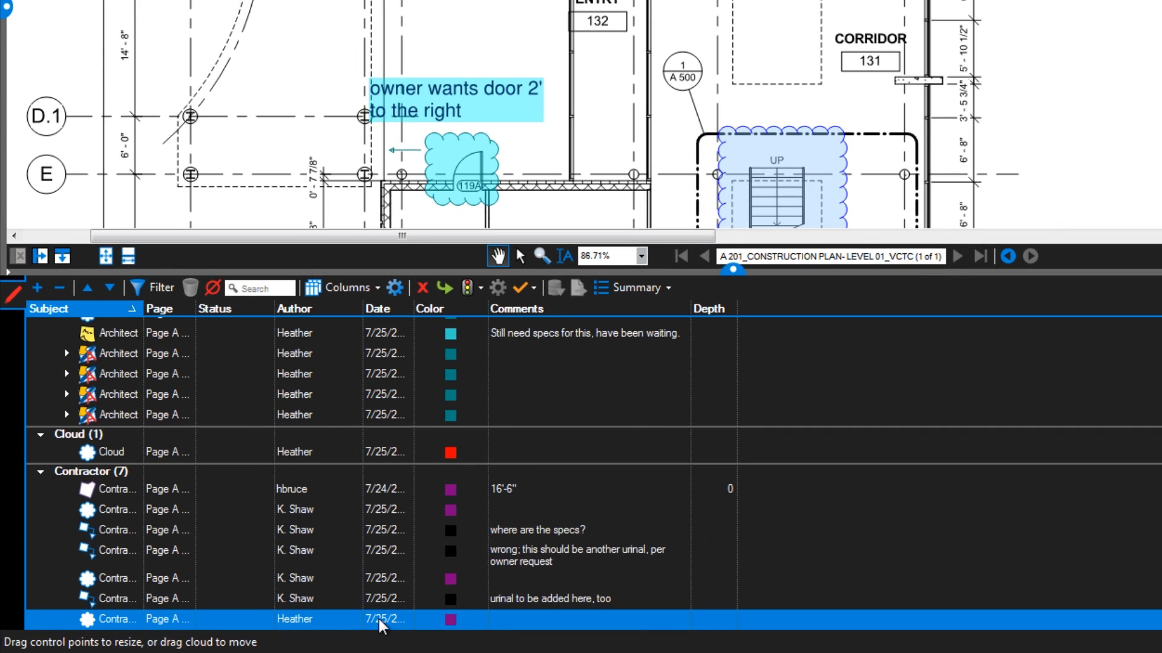
{"action": "right_click", "coordinate": [248, 632]}
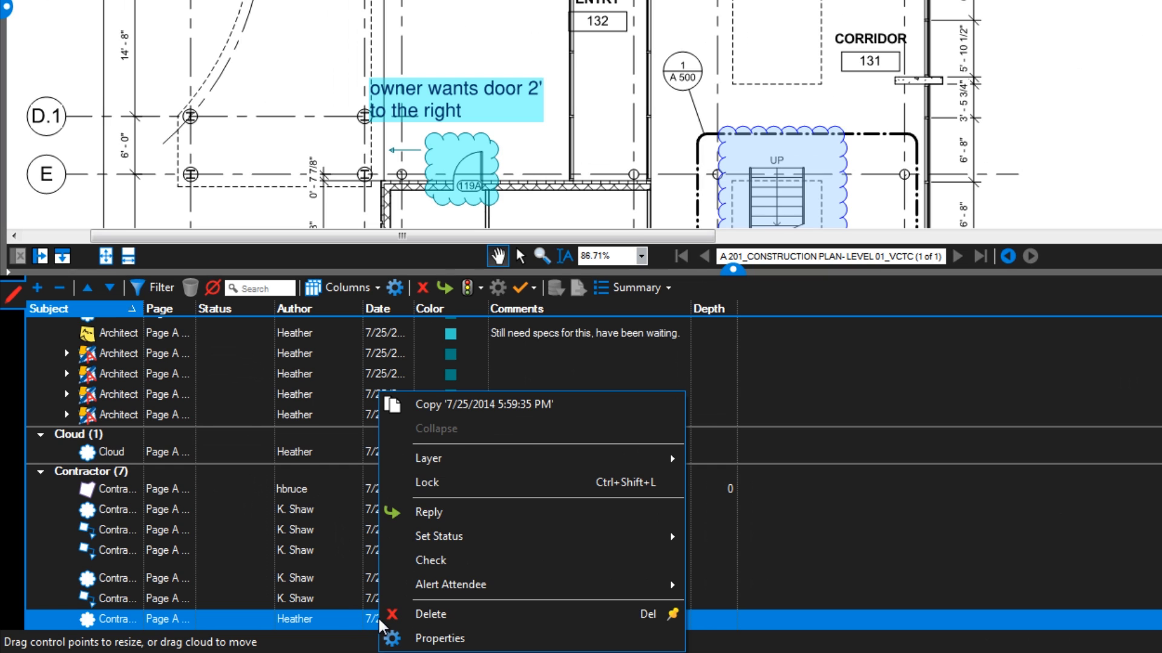
{"action": "mouse_move", "coordinate": [463, 585]}
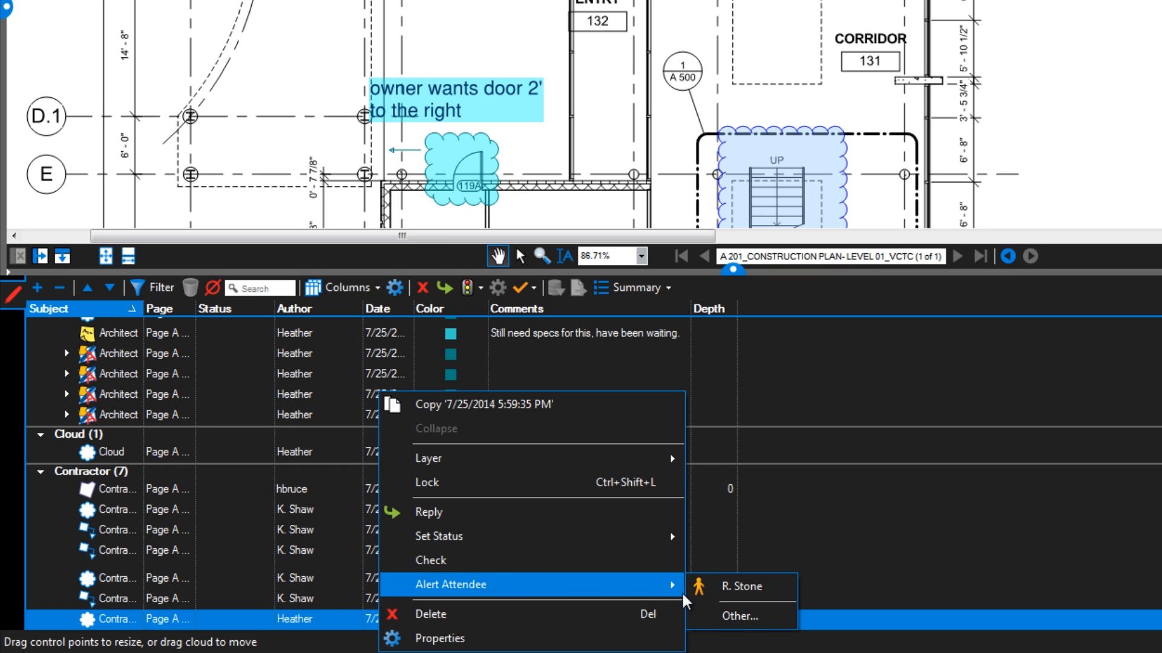
{"action": "left_click", "coordinate": [699, 596]}
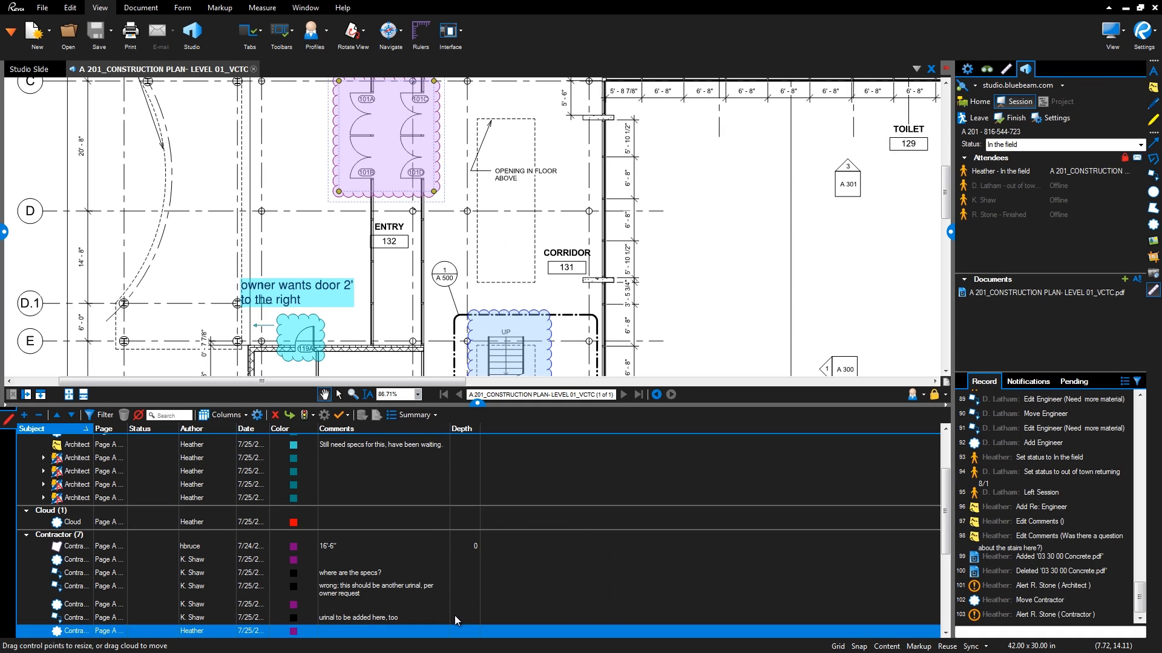
{"action": "mouse_move", "coordinate": [987, 619]}
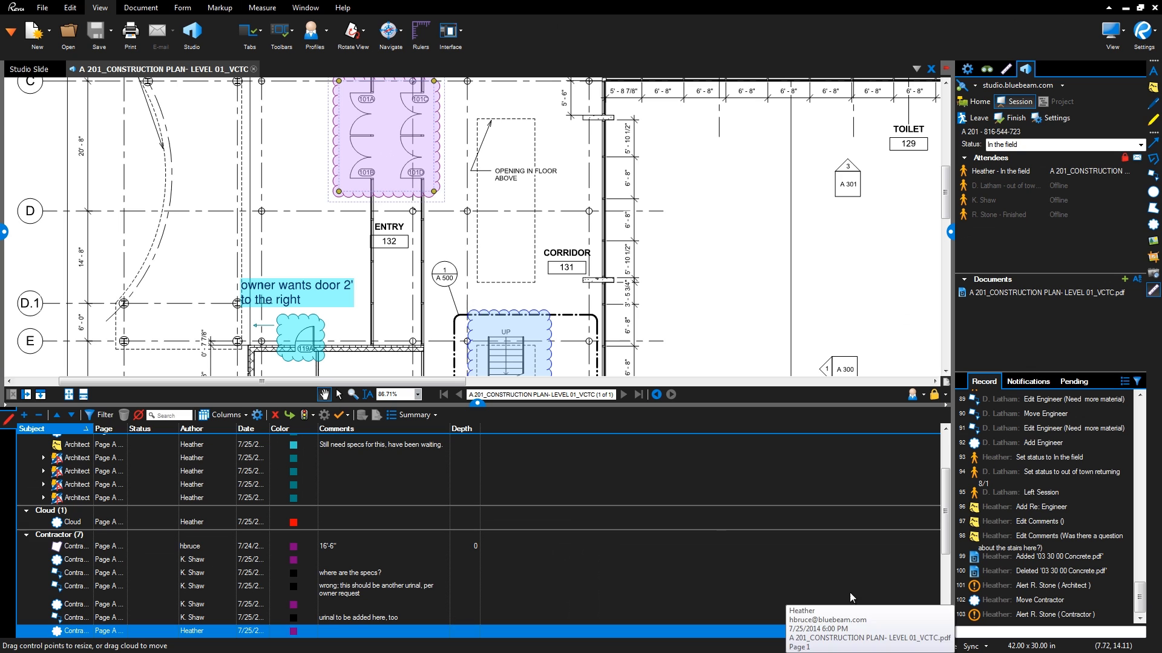
Select the urinal callout and the clouds at room 128 and 101A/101C, and alert all three attendees
{"action": "left_click_drag", "start_coordinate": [526, 249], "coordinate": [404, 362]}
{"action": "left_click", "coordinate": [702, 248]}
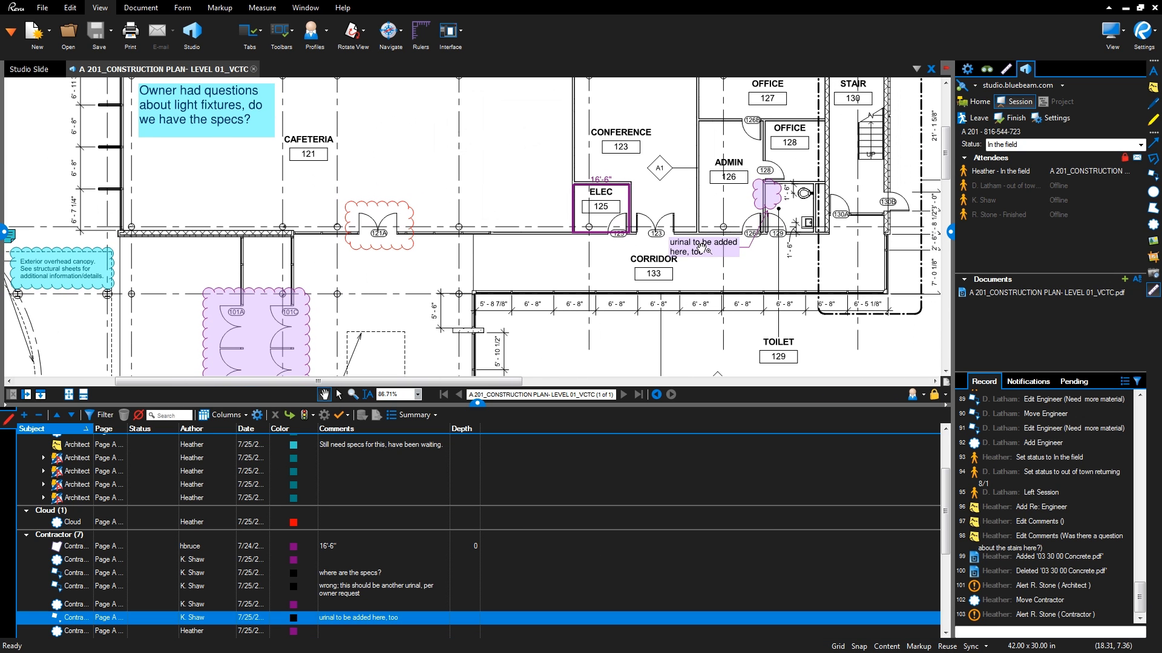
{"action": "left_click", "coordinate": [775, 195], "text": "shift"}
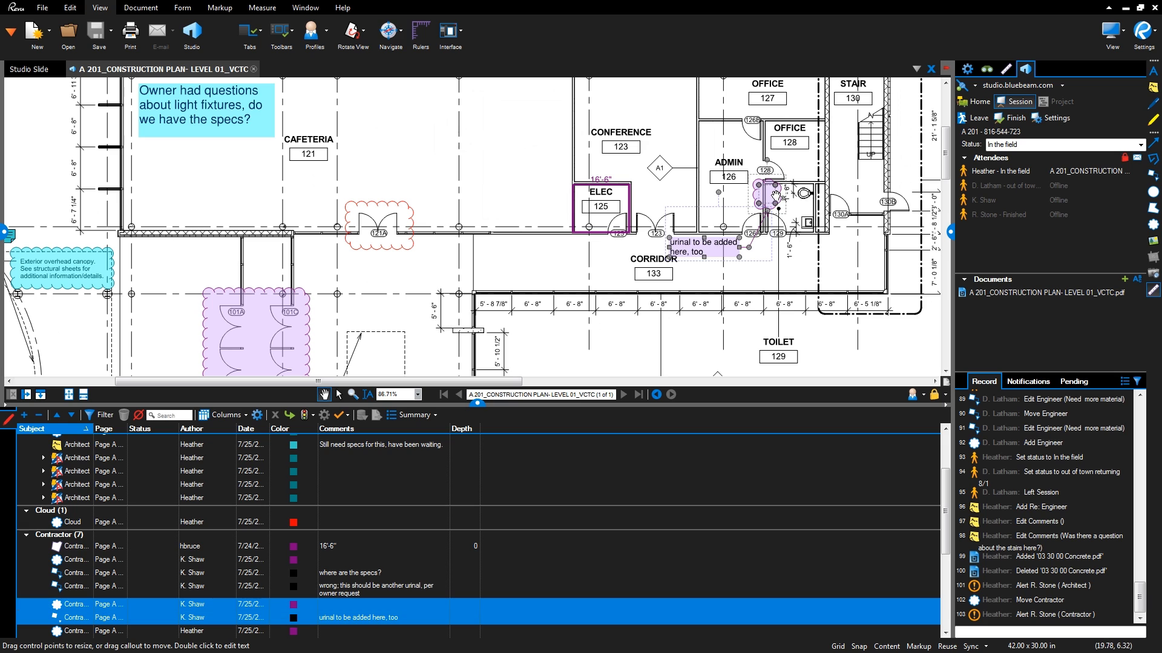
{"action": "left_click", "coordinate": [277, 332], "text": "shift"}
{"action": "right_click", "coordinate": [277, 332]}
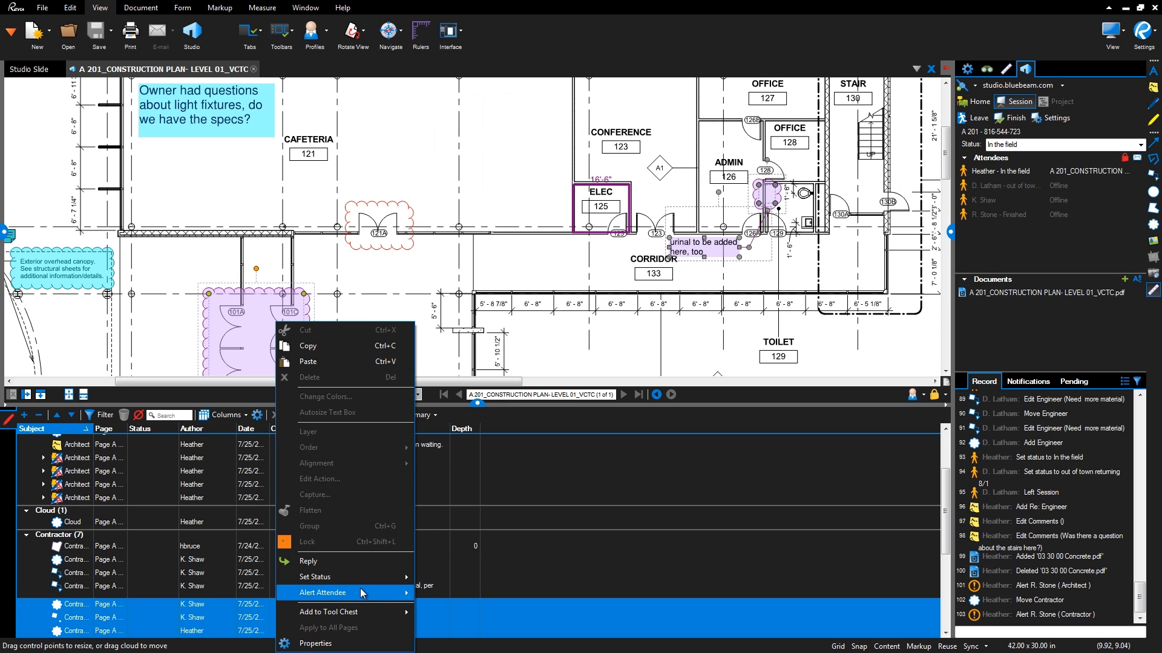
{"action": "mouse_move", "coordinate": [361, 588]}
{"action": "left_click", "coordinate": [425, 611]}
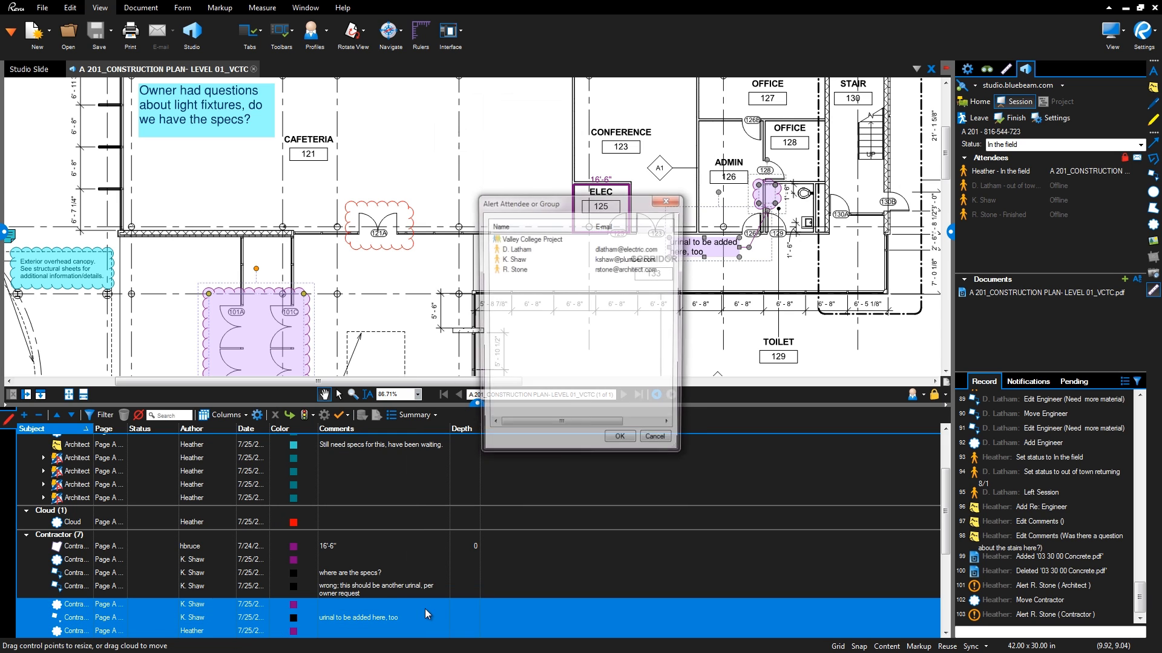
{"action": "left_click_drag", "start_coordinate": [530, 249], "coordinate": [524, 272]}
{"action": "left_click", "coordinate": [619, 442]}
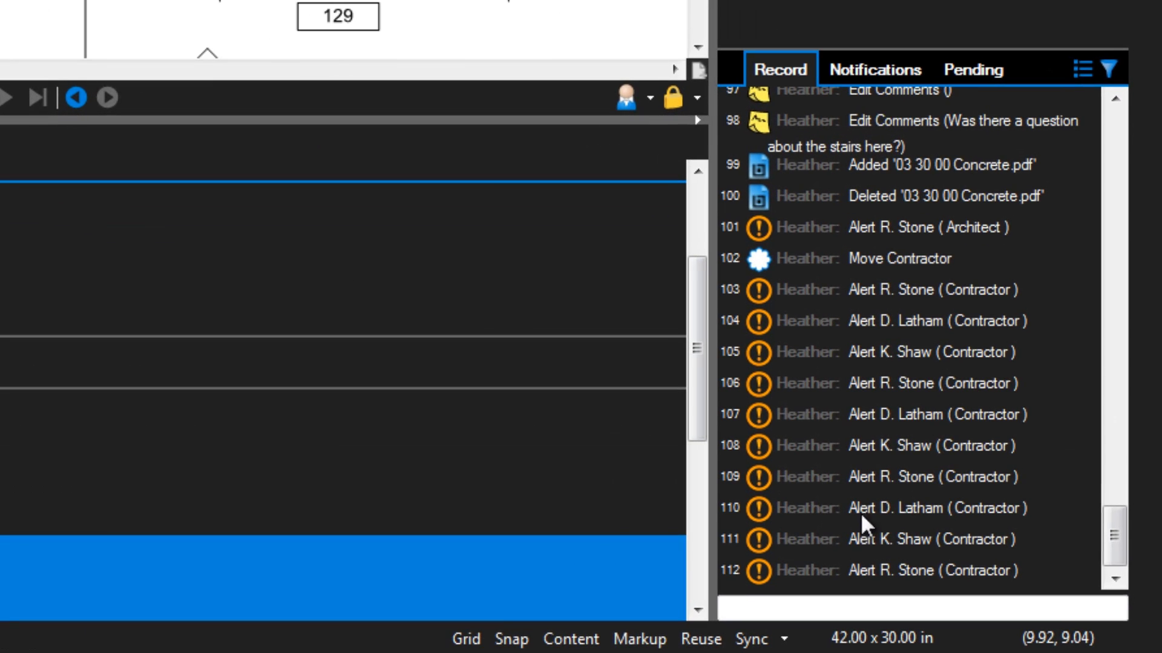
Show the session's received notifications and reopen A 201 from My Sessions
{"action": "mouse_move", "coordinate": [862, 531]}
{"action": "left_click", "coordinate": [874, 70]}
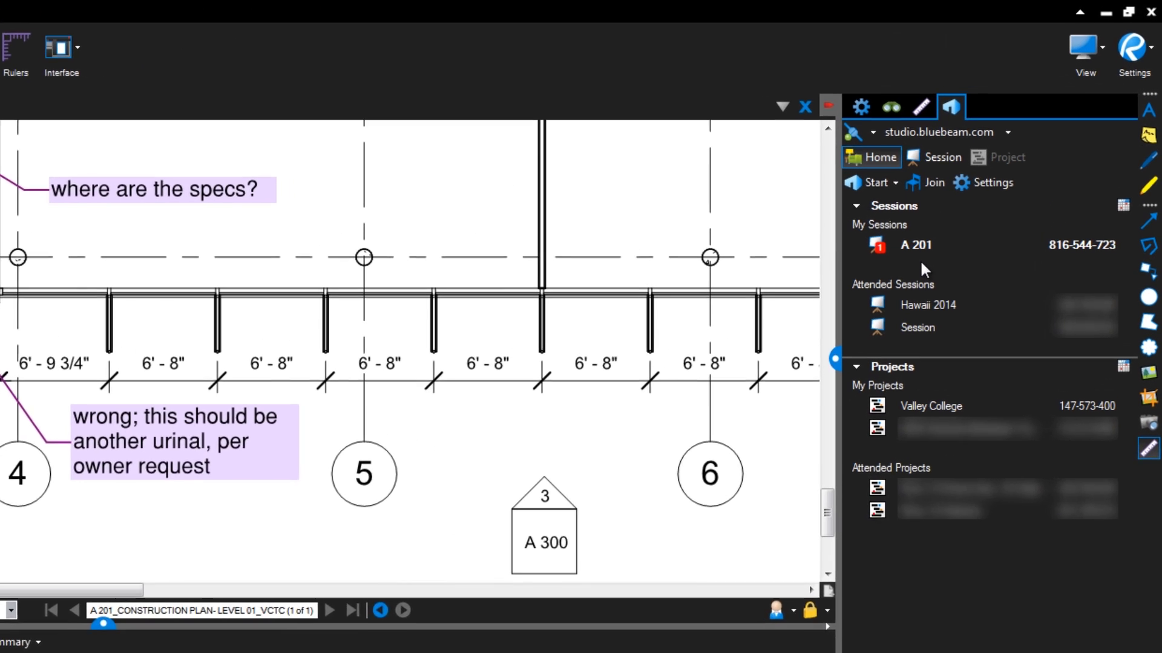
{"action": "left_click", "coordinate": [988, 162]}
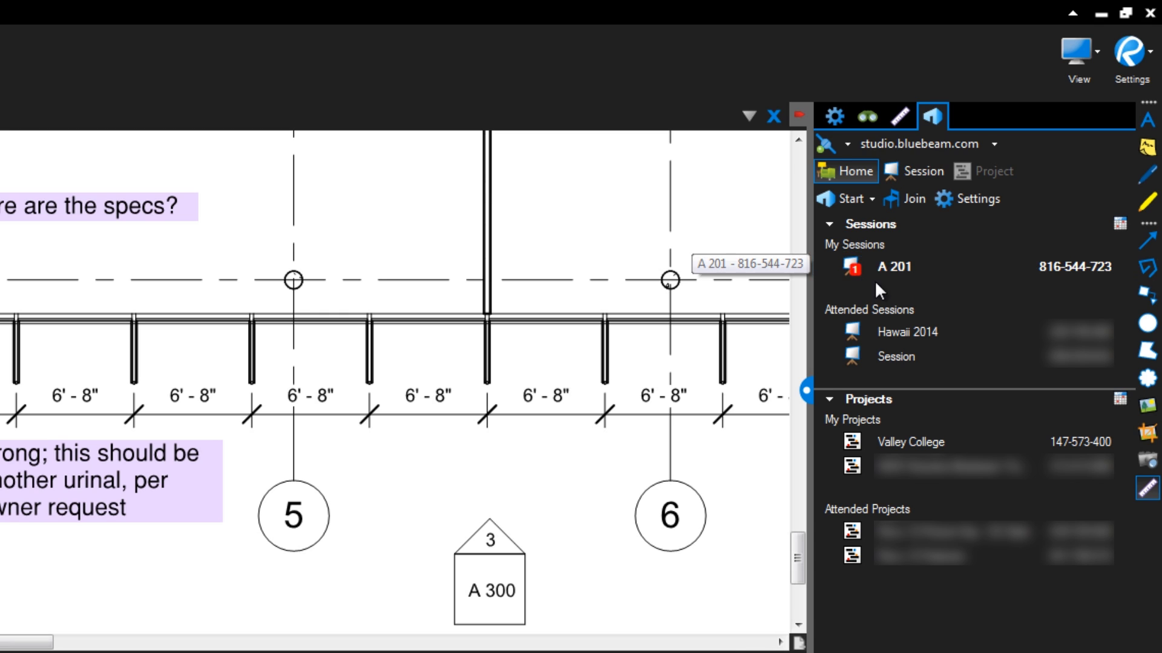
{"action": "double_click", "coordinate": [889, 267]}
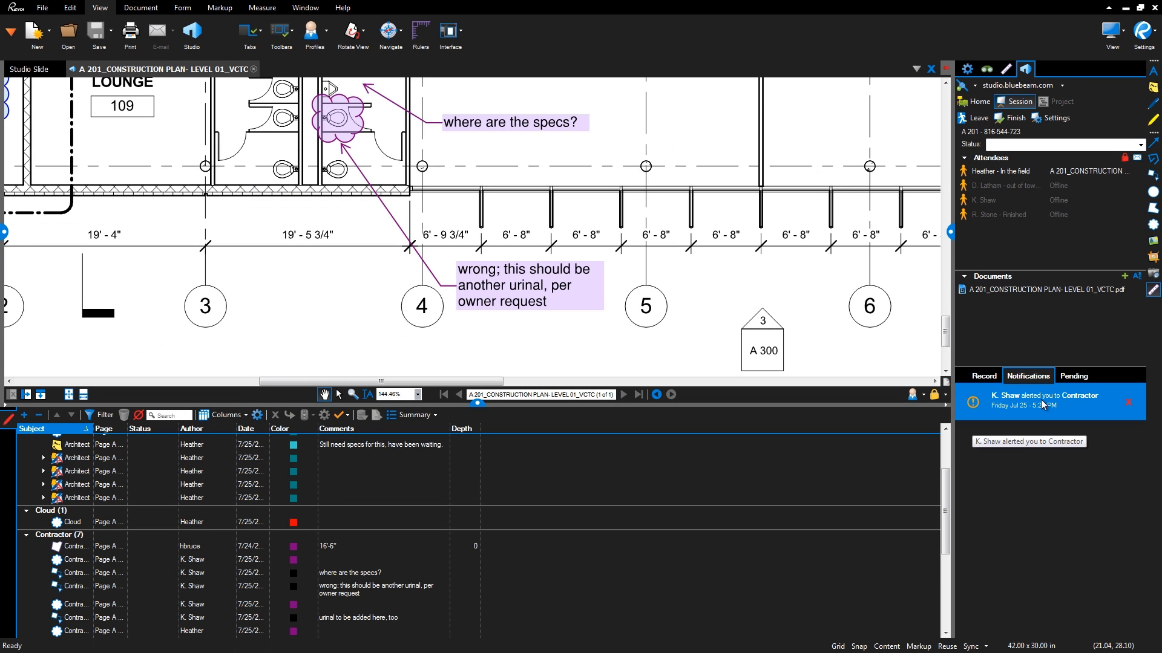
Zoom to the 'where are the specs?' callout, dismiss its alert, and open Session Settings
{"action": "left_click", "coordinate": [1042, 404]}
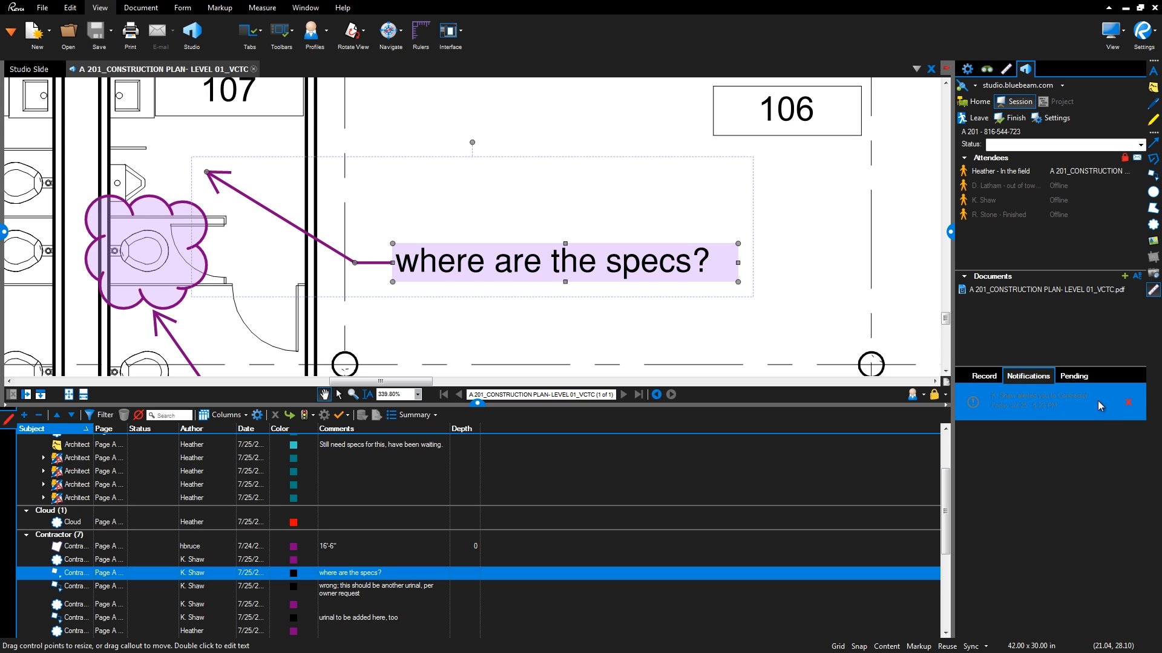
{"action": "mouse_move", "coordinate": [1130, 408]}
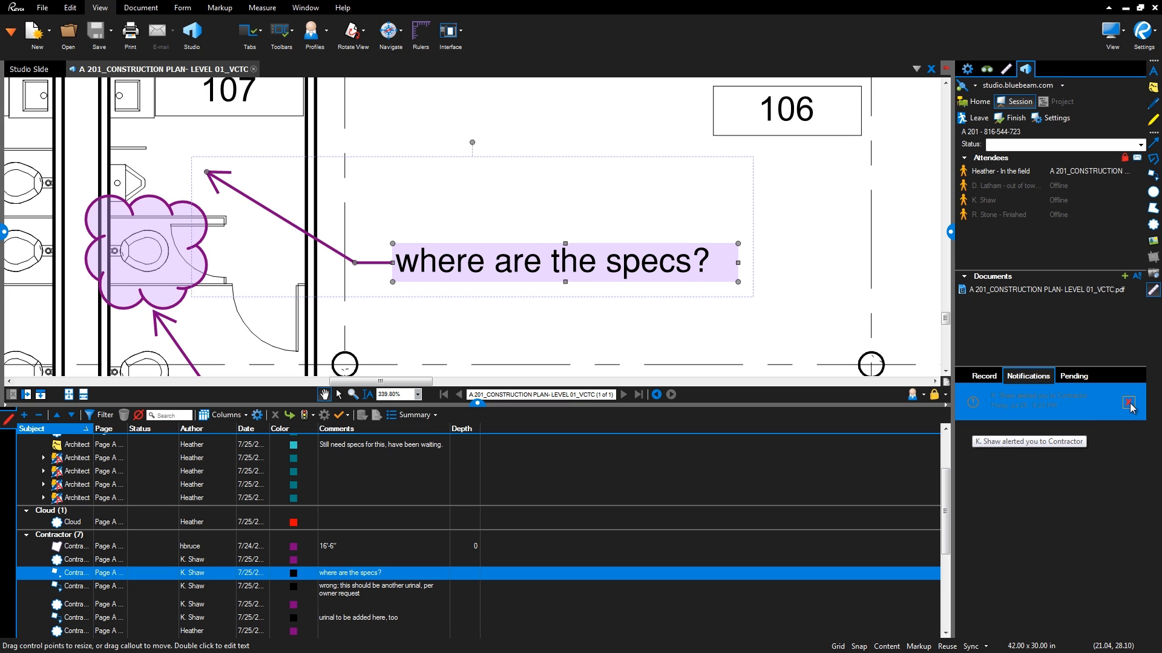
{"action": "left_click", "coordinate": [1129, 403]}
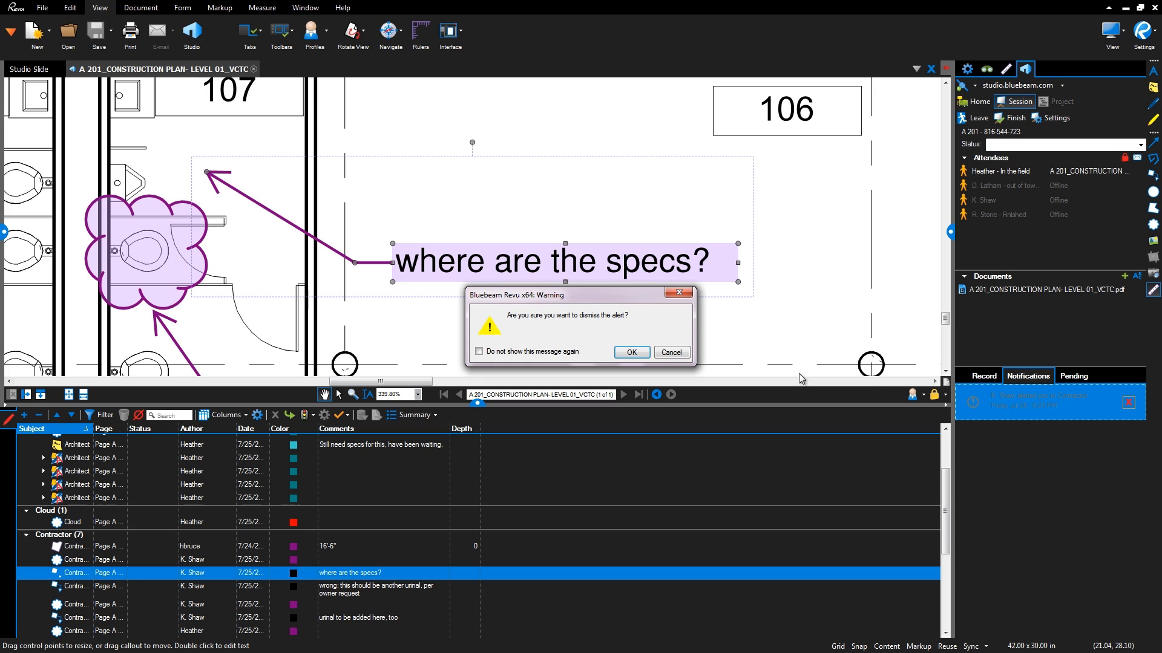
{"action": "left_click", "coordinate": [631, 353]}
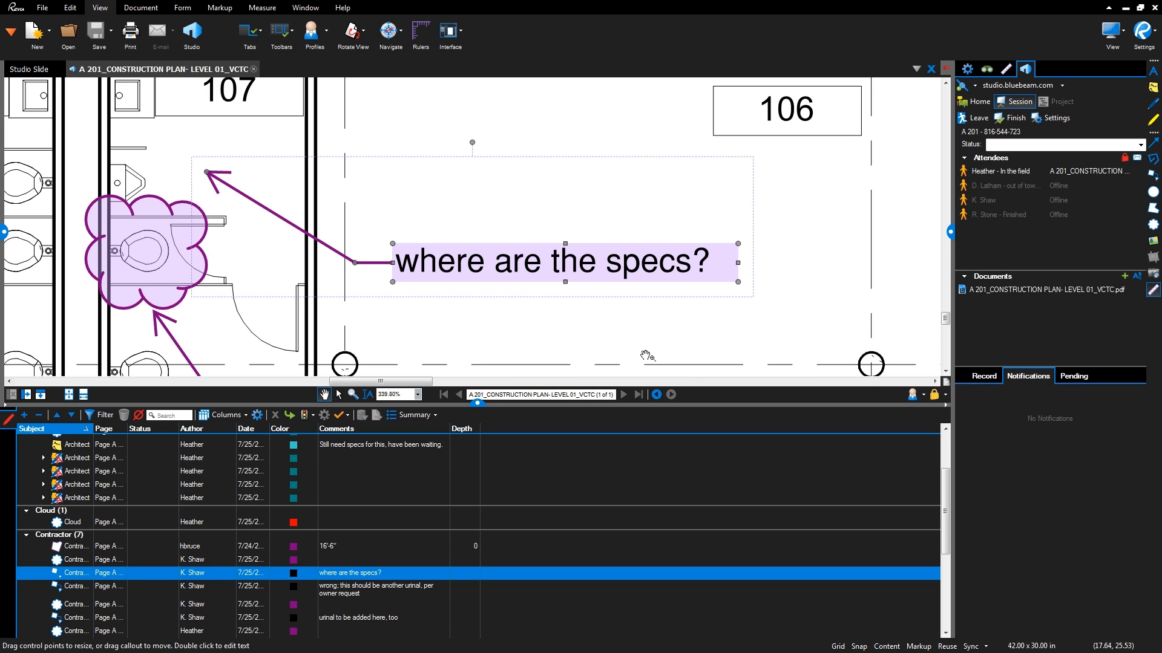
{"action": "left_click", "coordinate": [1041, 120]}
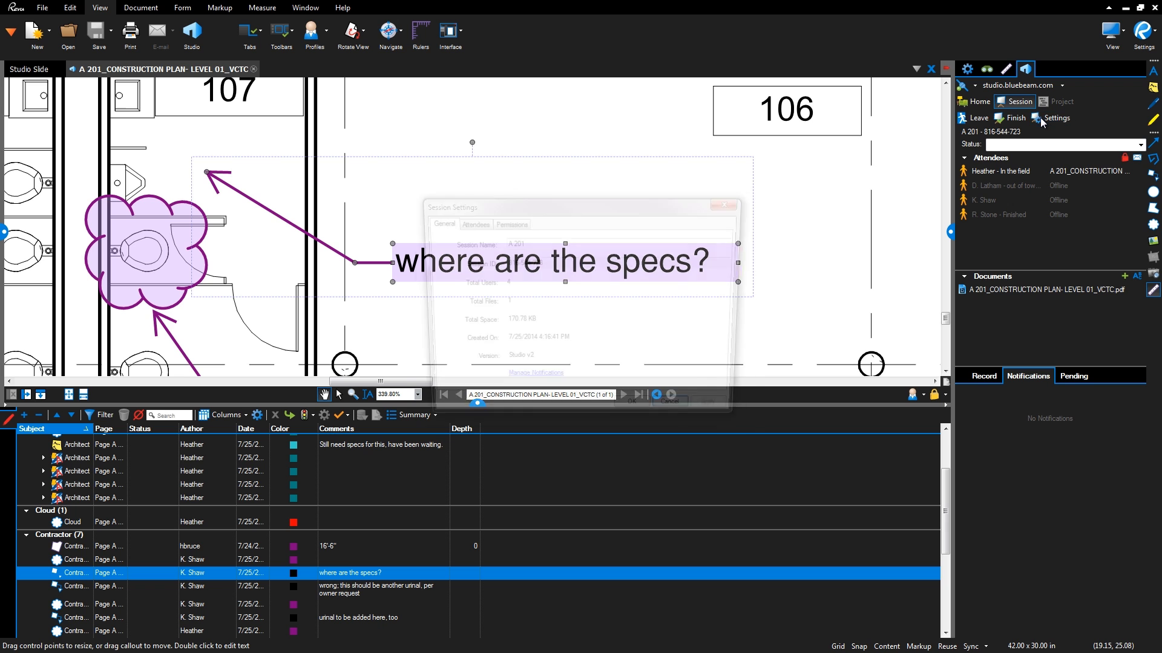
Switch the Markup Alert permission to Deny and back to Allow, review Attendees, then cancel
{"action": "left_click", "coordinate": [507, 222]}
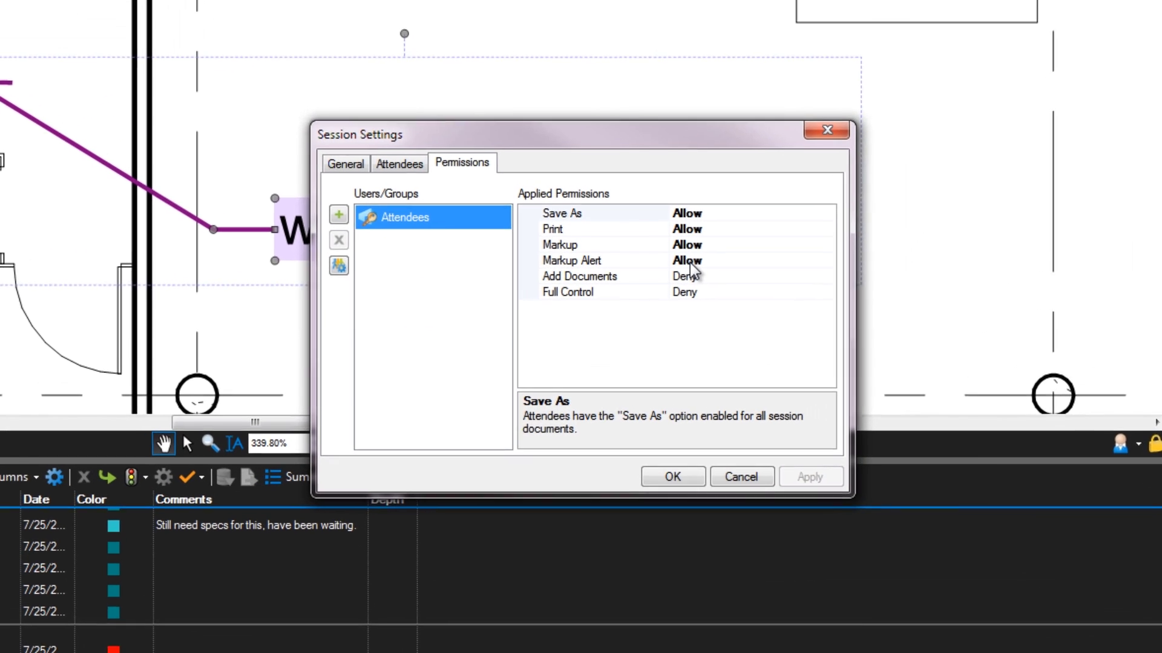
{"action": "left_click", "coordinate": [648, 283]}
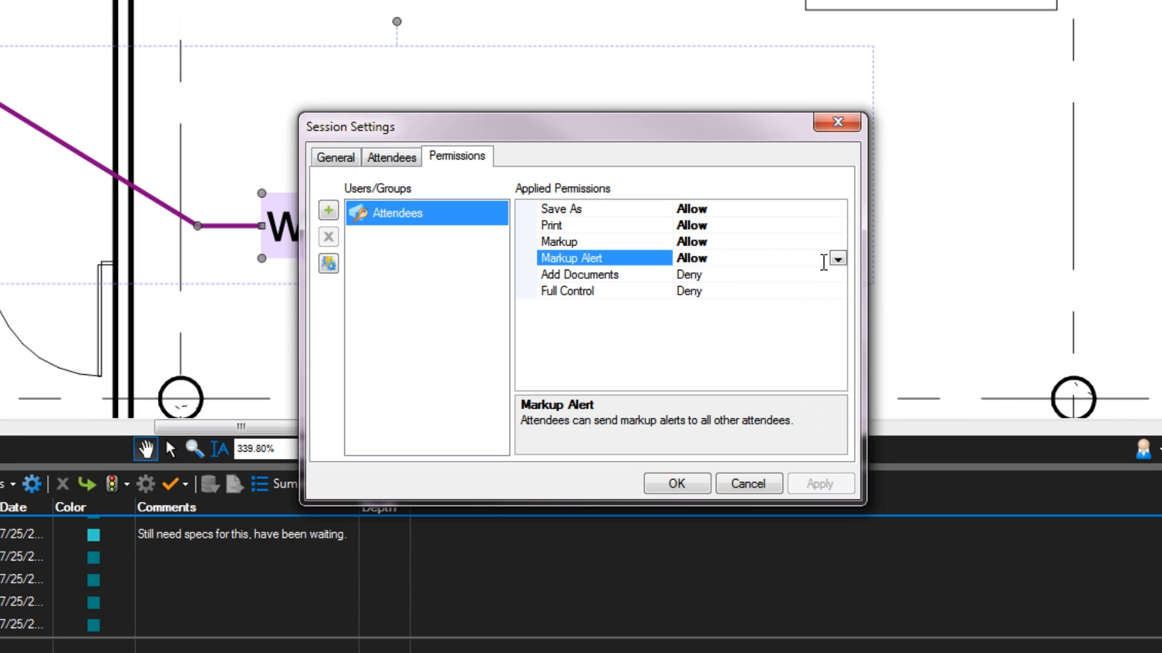
{"action": "left_click", "coordinate": [837, 259]}
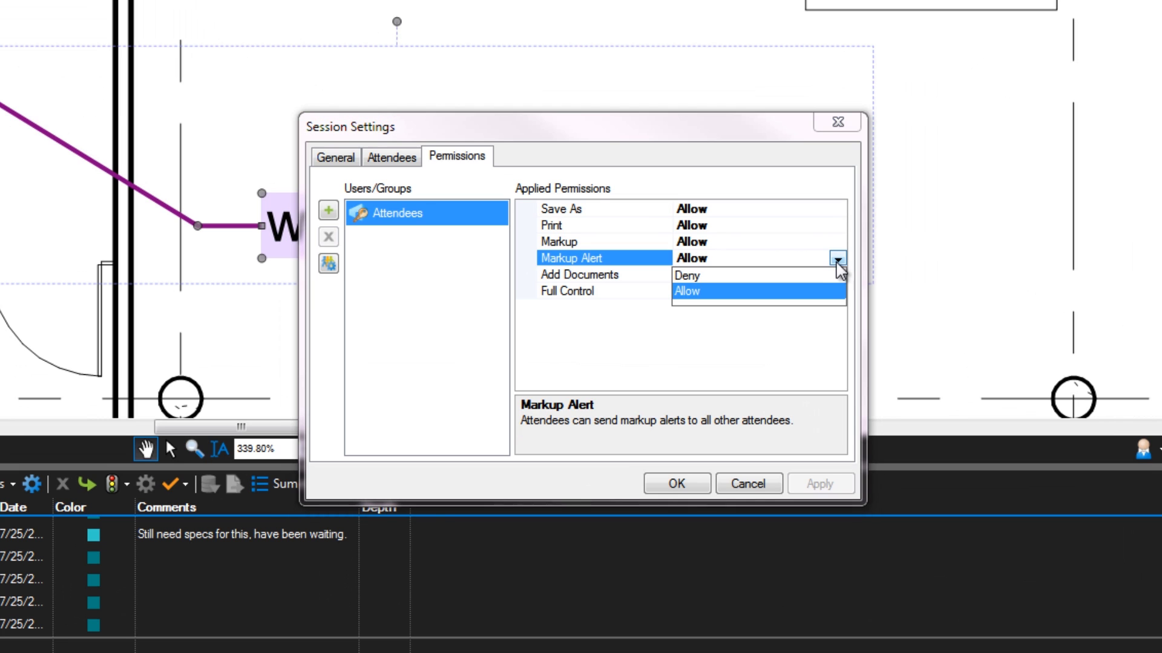
{"action": "left_click", "coordinate": [767, 277]}
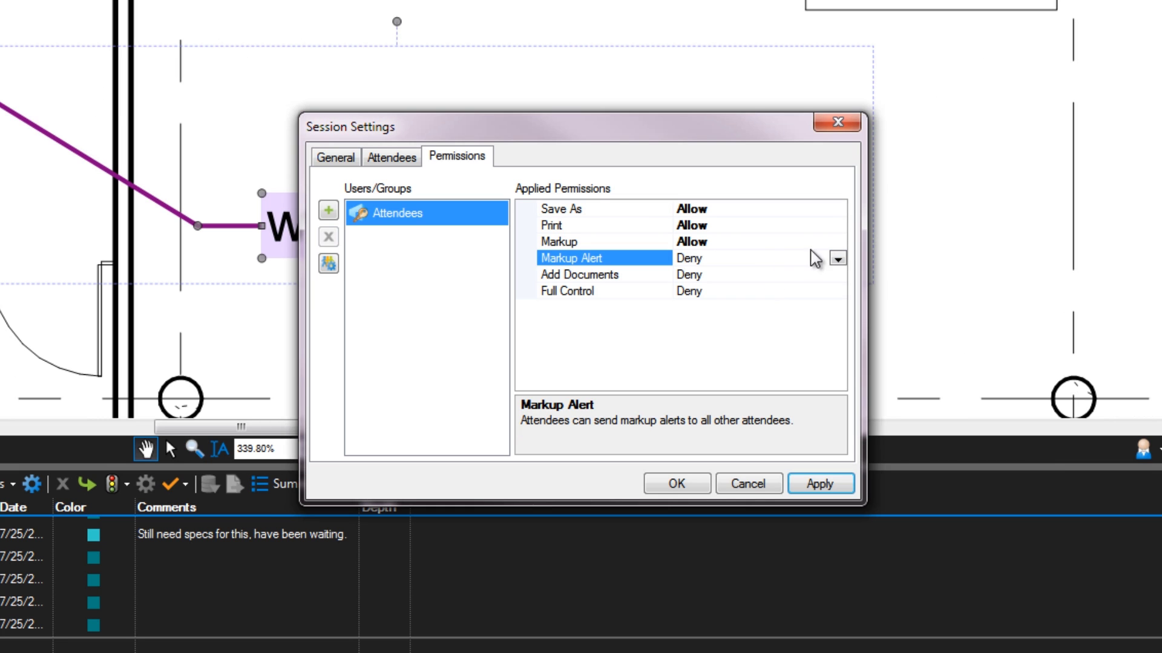
{"action": "left_click", "coordinate": [837, 259]}
{"action": "left_click", "coordinate": [809, 293]}
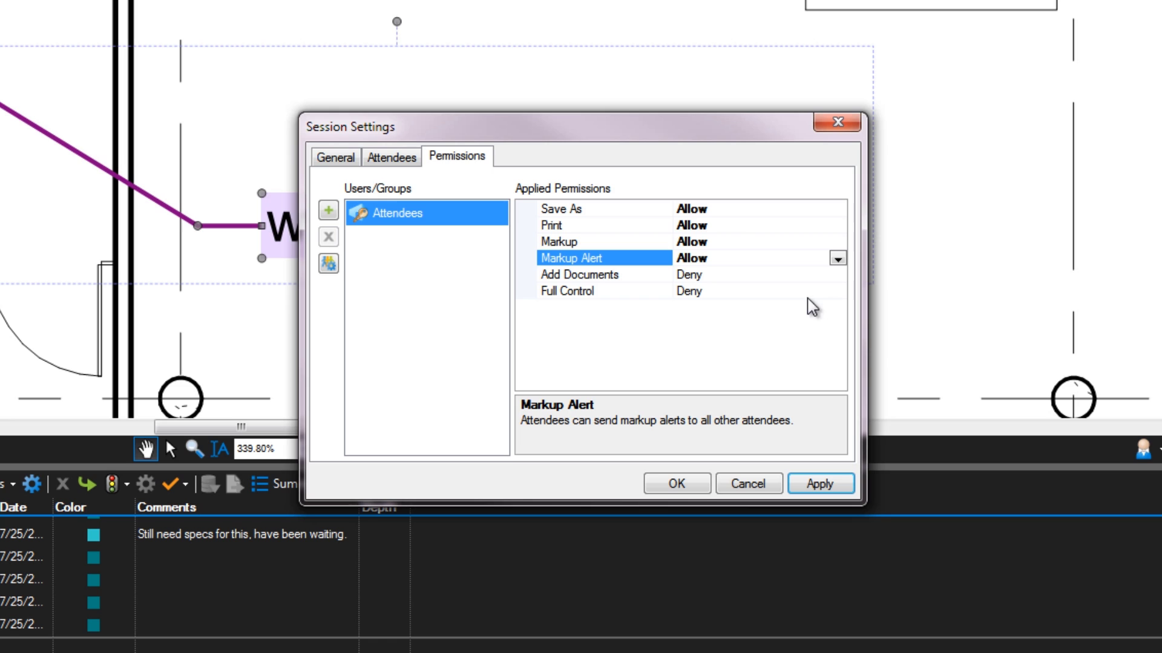
{"action": "left_click", "coordinate": [394, 159]}
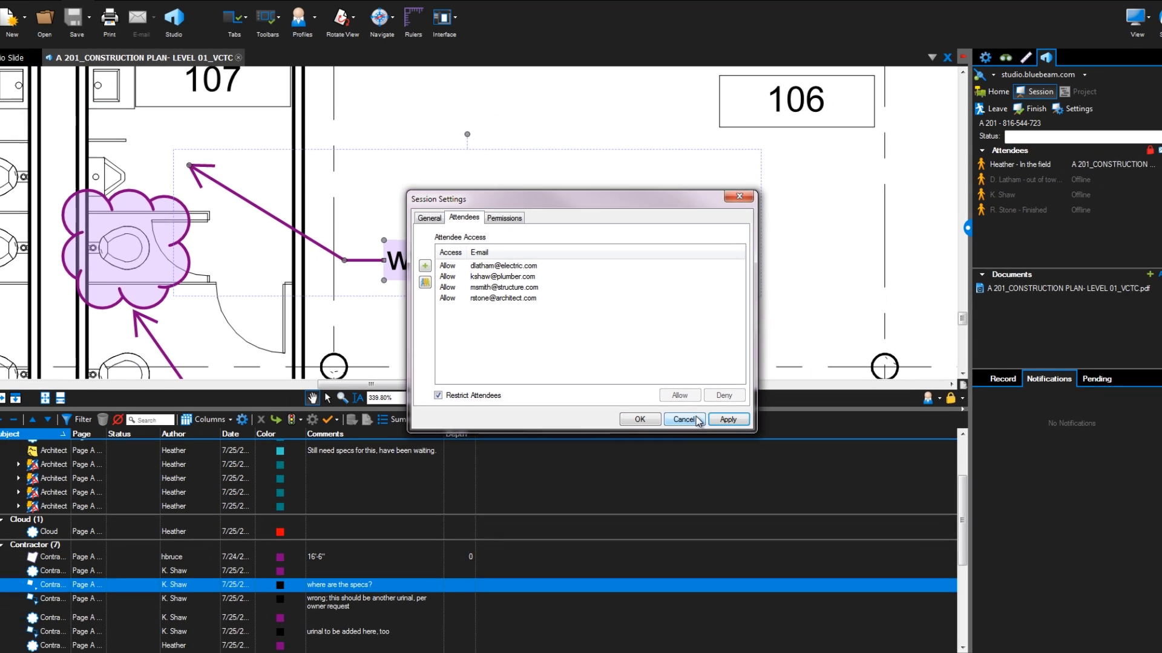
{"action": "left_click", "coordinate": [748, 483]}
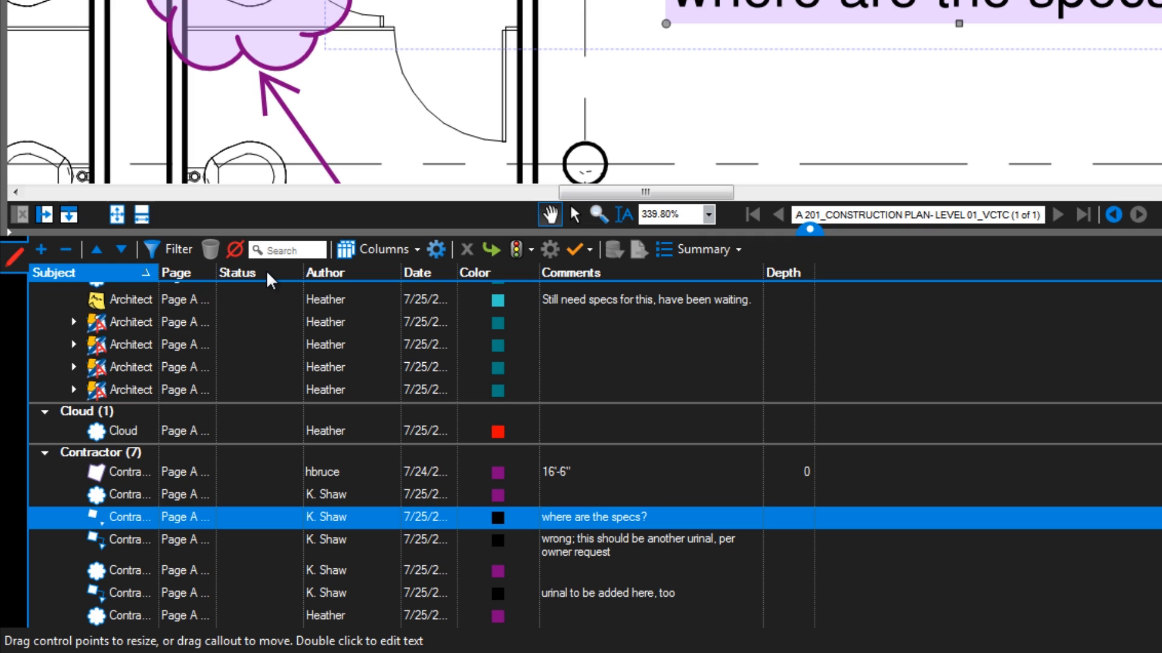
Mark the second Architect markup Completed, then change its status to Cancelled
{"action": "left_click", "coordinate": [256, 321]}
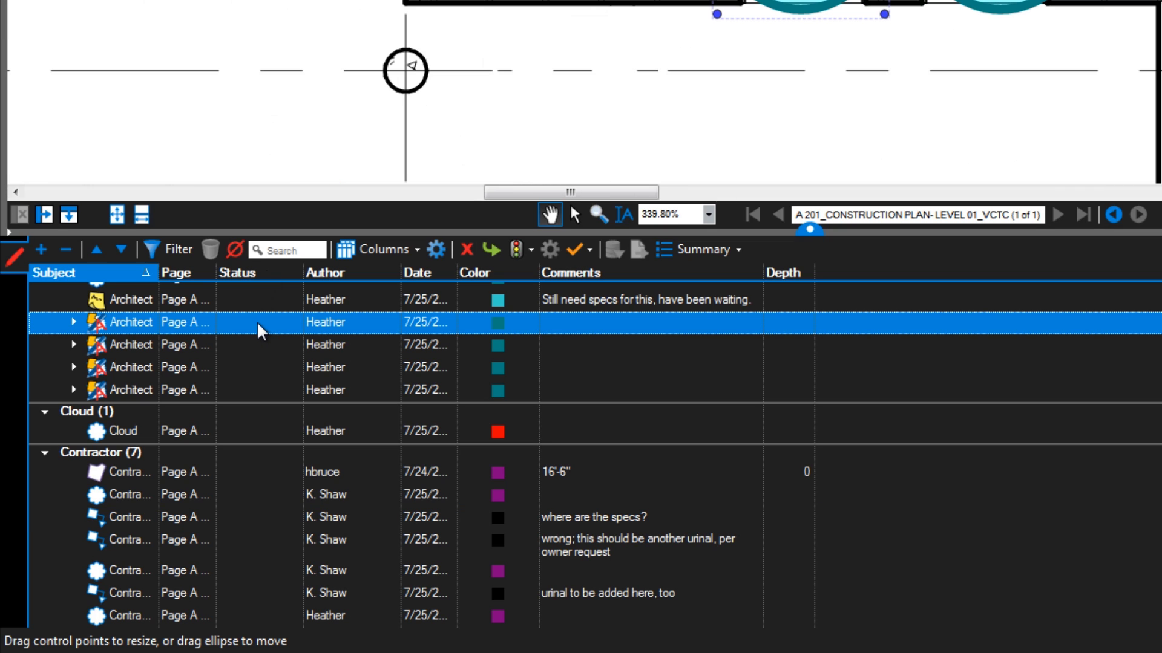
{"action": "left_click", "coordinate": [257, 321]}
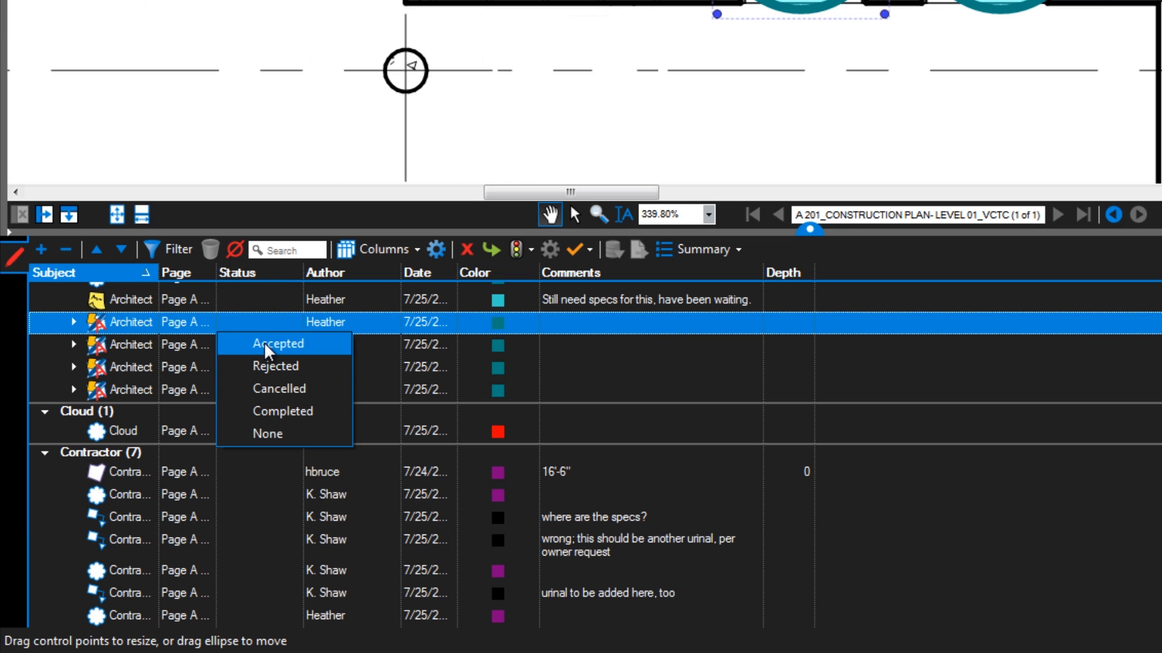
{"action": "left_click", "coordinate": [290, 412]}
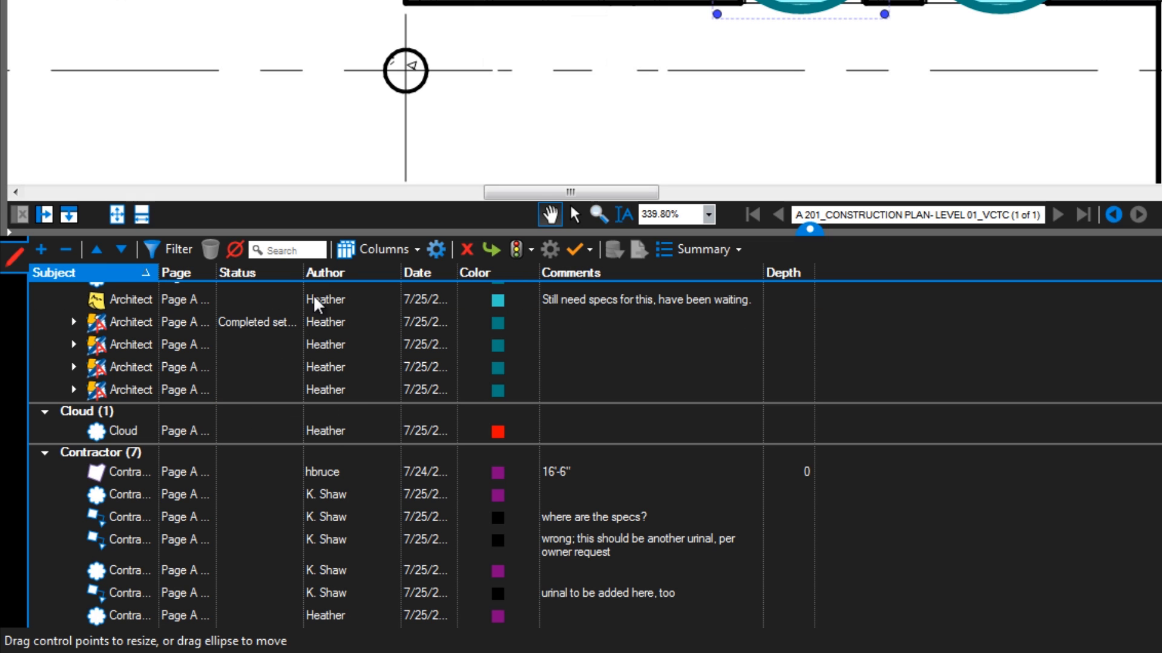
{"action": "left_click_drag", "start_coordinate": [303, 289], "coordinate": [566, 327]}
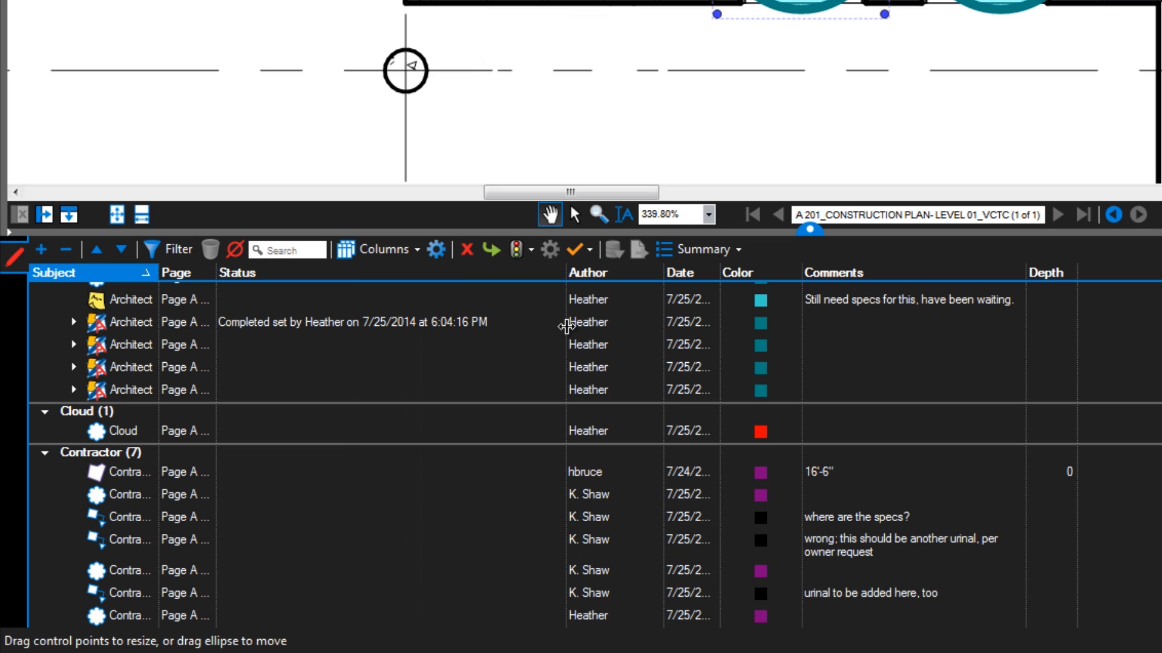
{"action": "left_click", "coordinate": [470, 330]}
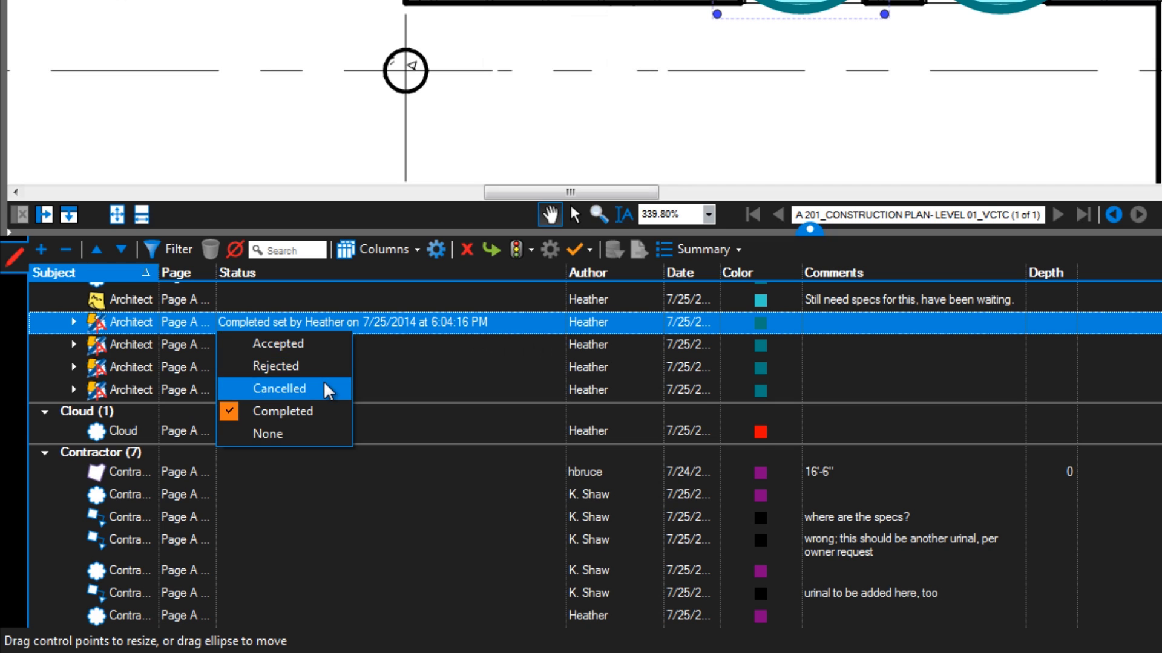
{"action": "left_click", "coordinate": [327, 389]}
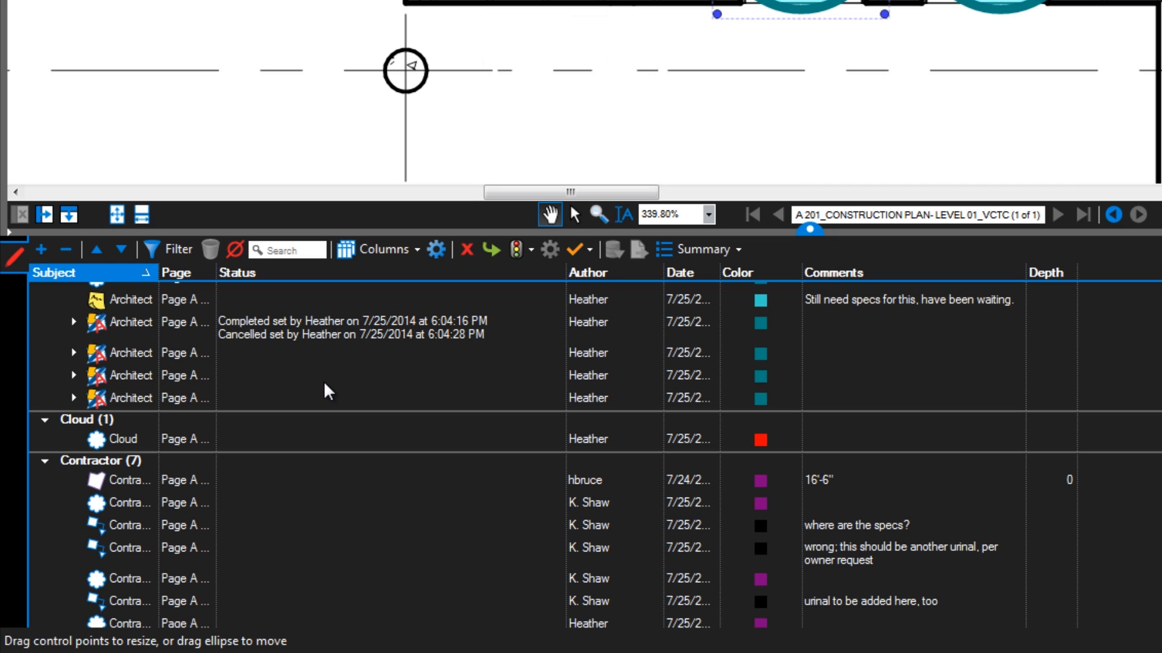
Sort the list by status and filter the Status column to Cancelled only
{"action": "left_click", "coordinate": [358, 267]}
{"action": "scroll", "coordinate": [363, 389], "scroll_direction": "down", "scroll_amount": 5}
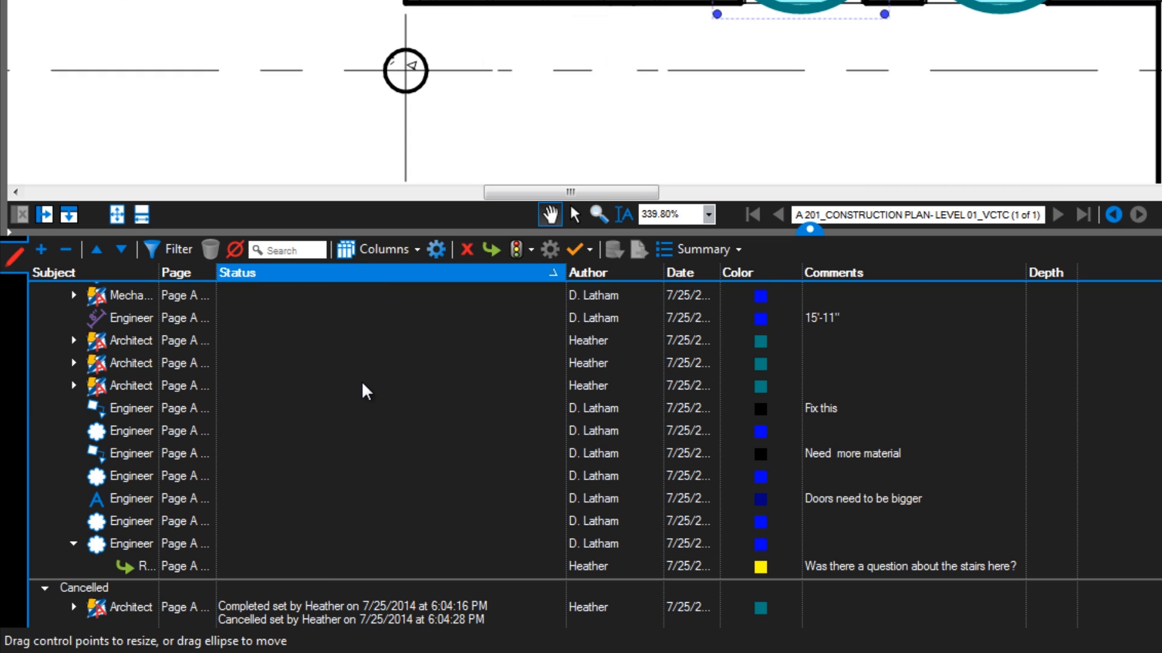
{"action": "left_click", "coordinate": [317, 618]}
{"action": "left_click", "coordinate": [175, 249]}
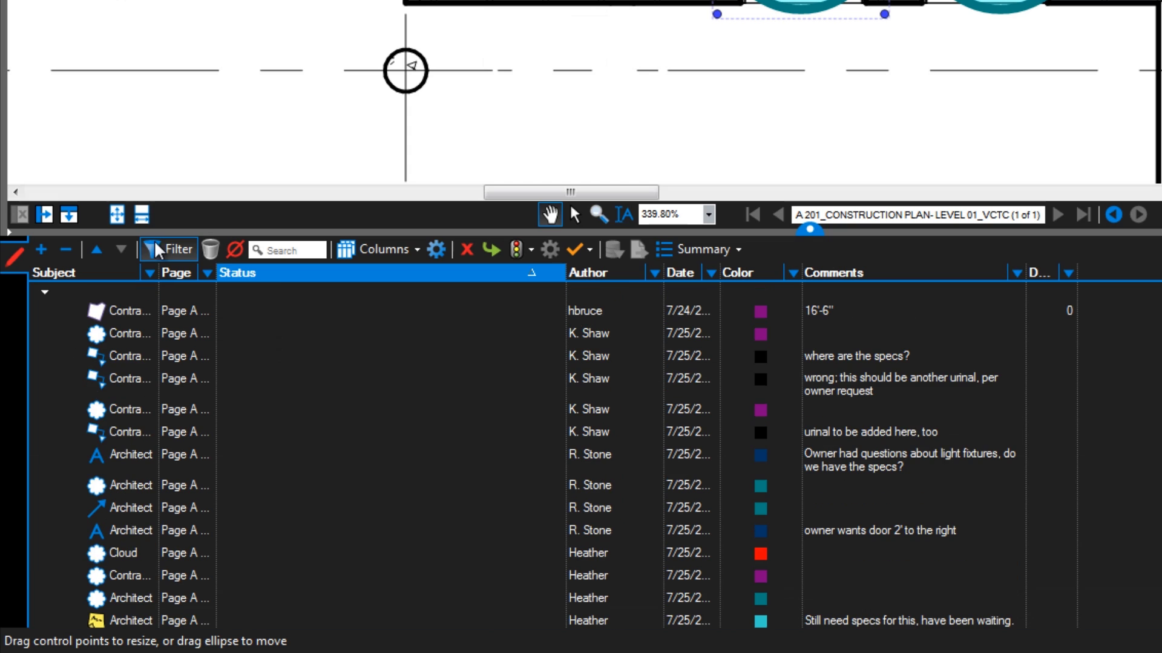
{"action": "left_click", "coordinate": [543, 273]}
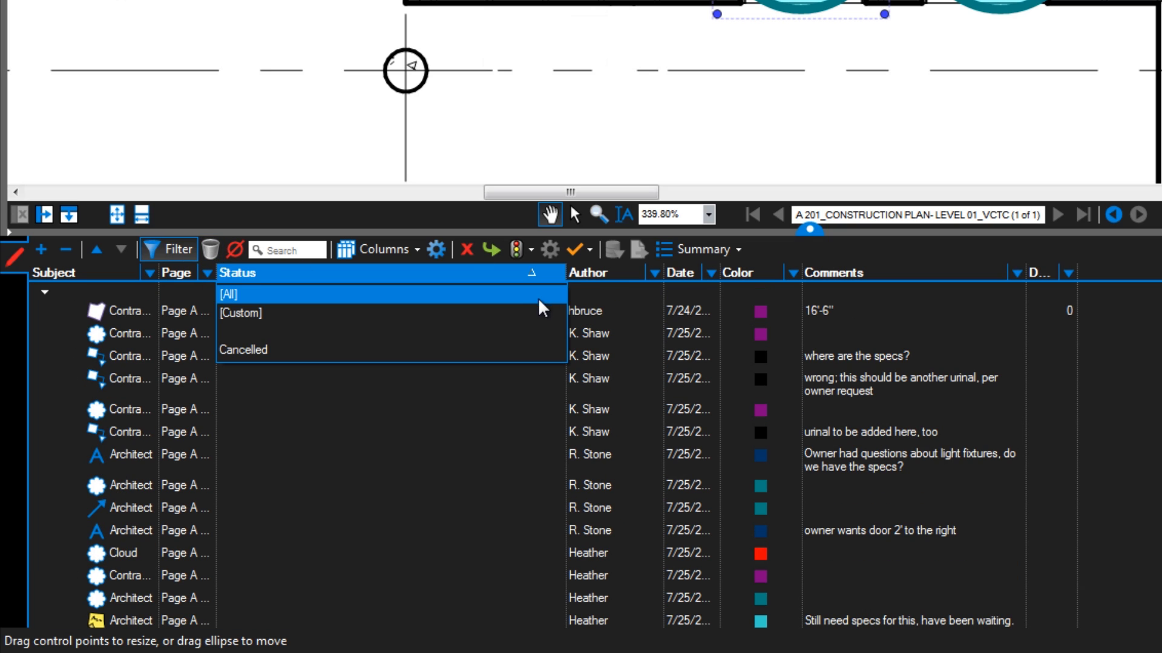
{"action": "left_click", "coordinate": [529, 350]}
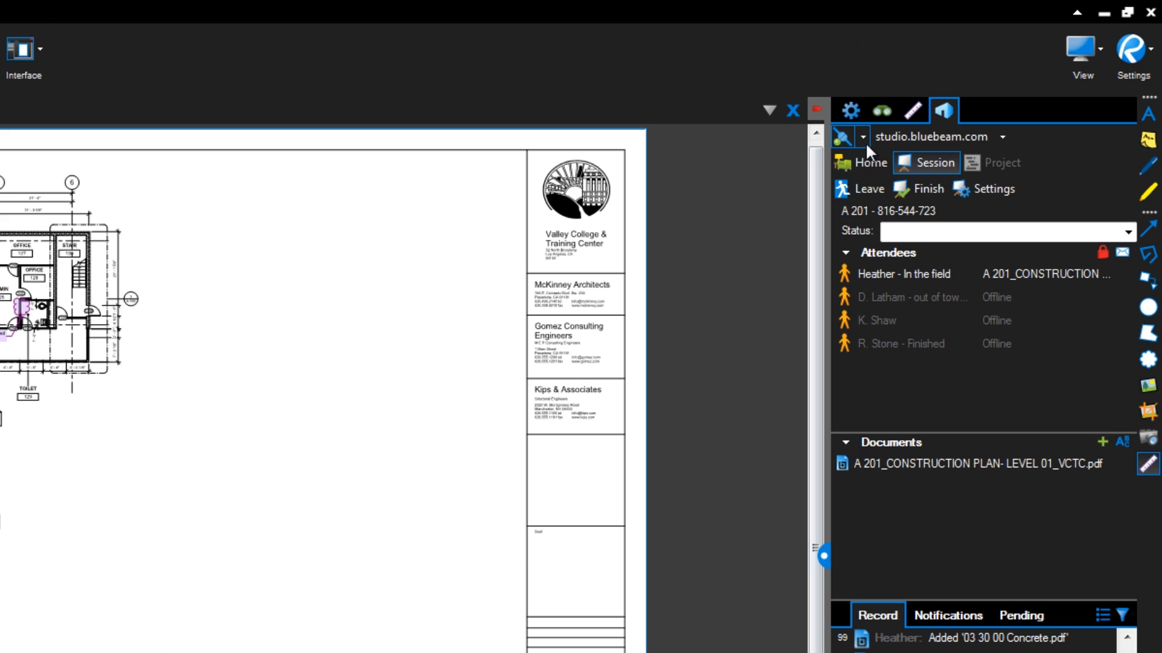
Switch the Studio account to Work Offline and confirm the prompt
{"action": "left_click", "coordinate": [864, 139]}
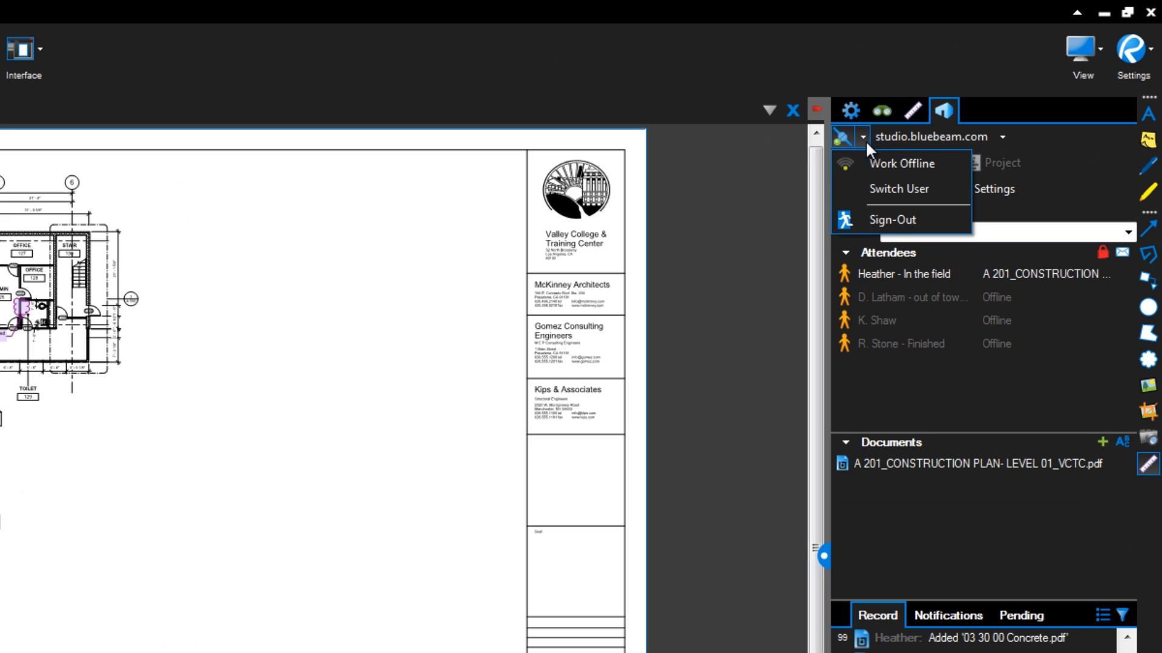
{"action": "left_click", "coordinate": [868, 161]}
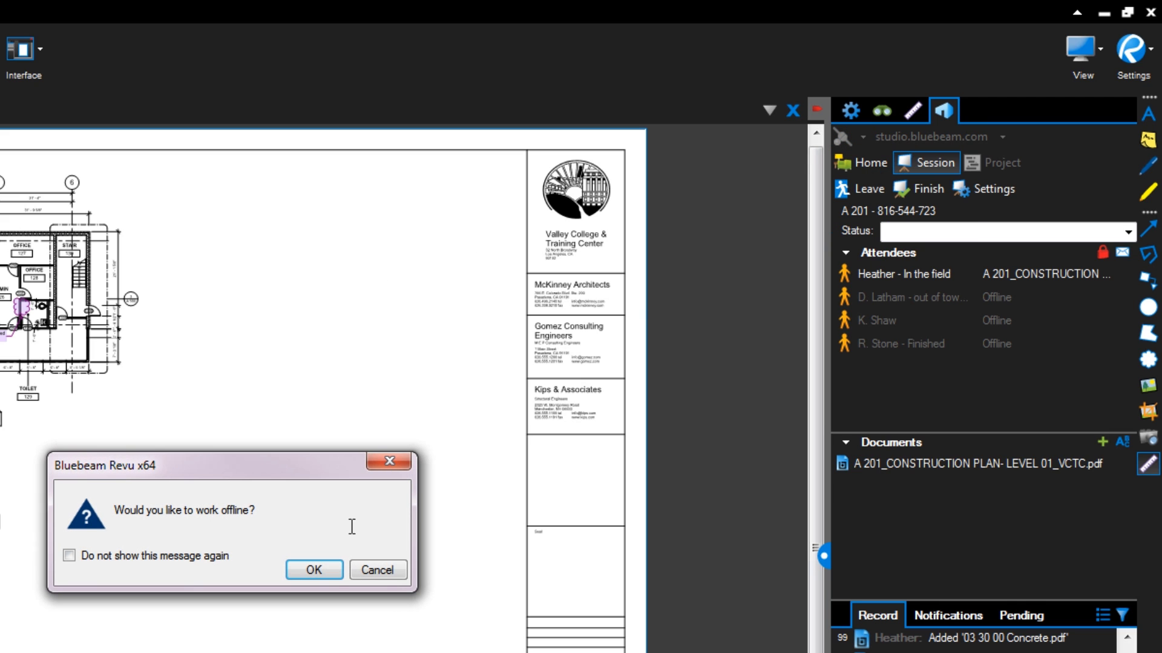
{"action": "left_click", "coordinate": [316, 570]}
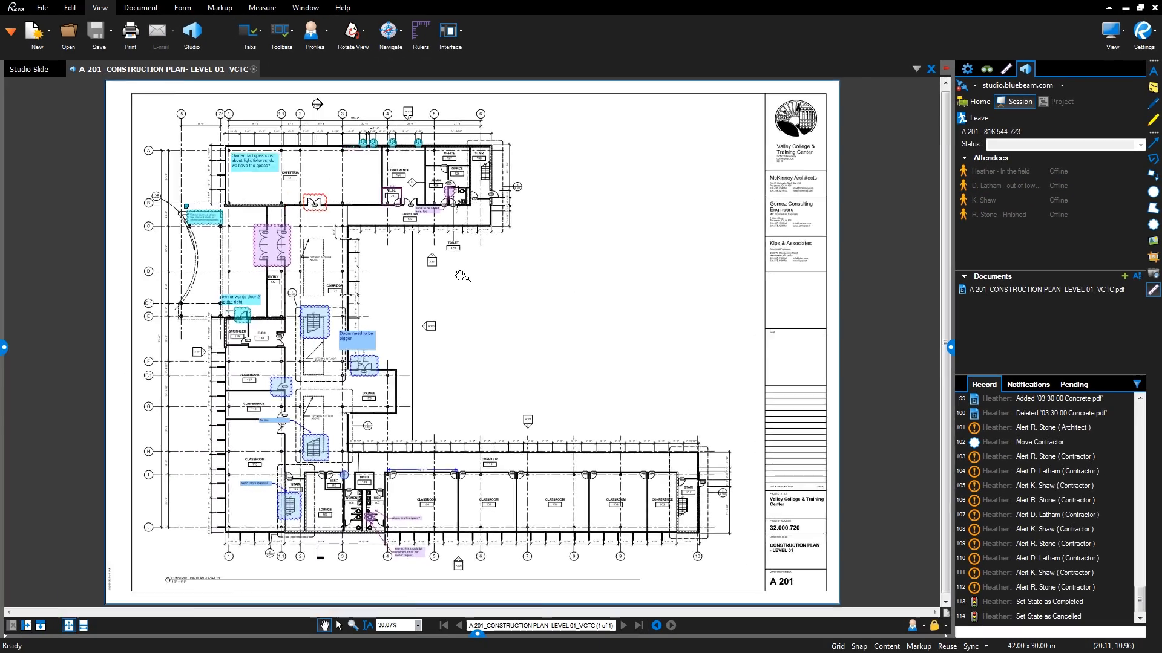
{"action": "scroll", "coordinate": [461, 276], "scroll_direction": "up", "scroll_amount": 5}
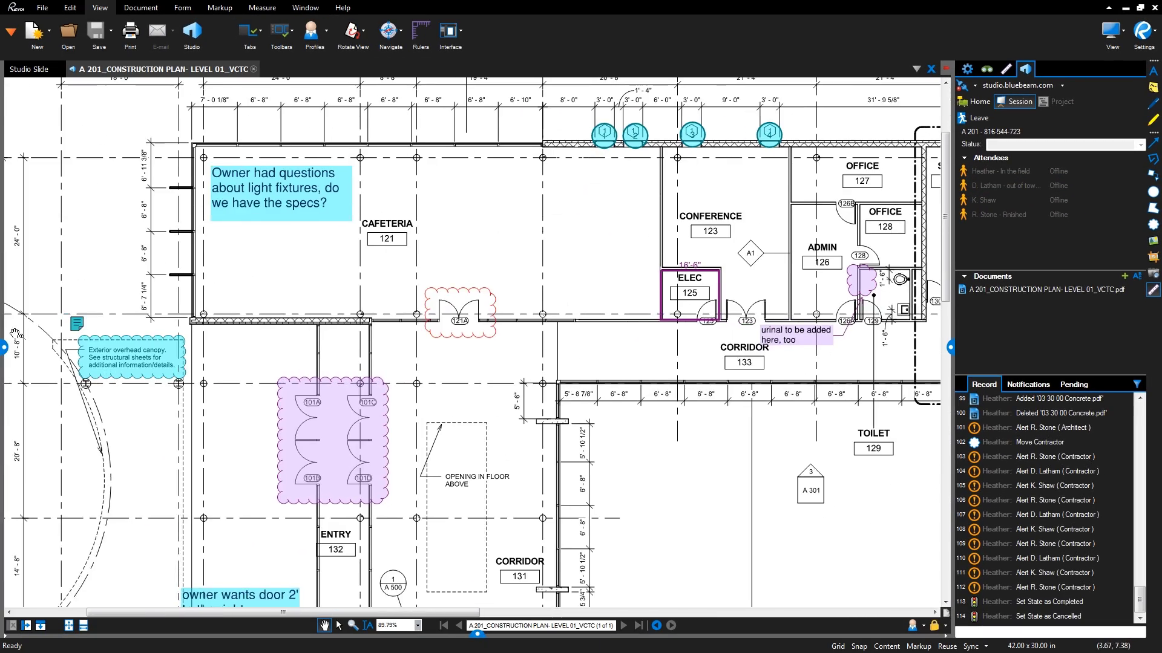
Highlight the dimension labels on the cafeteria's left wall and check the pending uploads
{"action": "left_click", "coordinate": [4, 348]}
{"action": "left_click", "coordinate": [63, 203]}
{"action": "left_click_drag", "start_coordinate": [294, 151], "coordinate": [292, 269]}
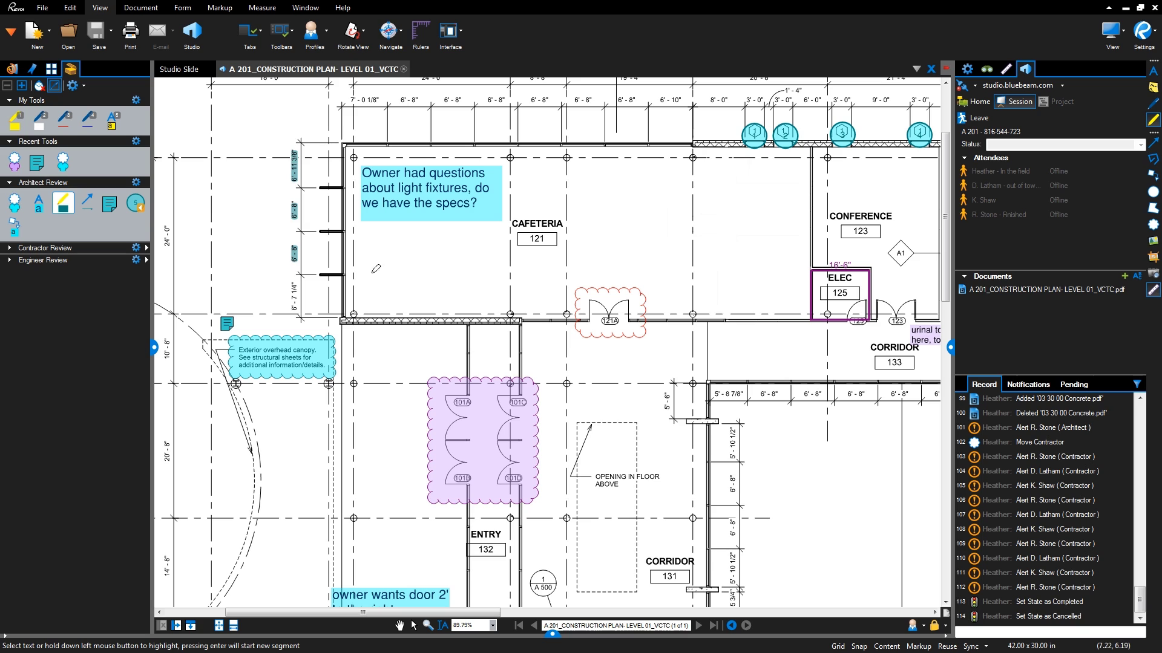
{"action": "left_click", "coordinate": [1073, 387]}
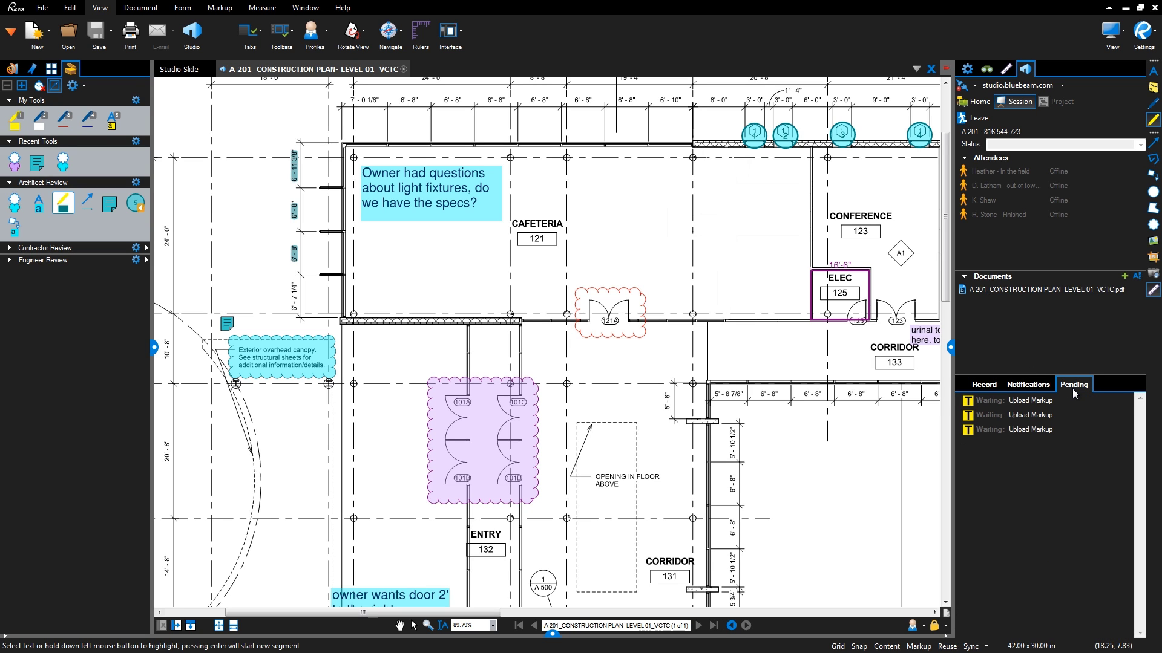
Go back online to sync the queued markups, then return to Work Offline
{"action": "left_click", "coordinate": [975, 86]}
{"action": "left_click", "coordinate": [983, 104]}
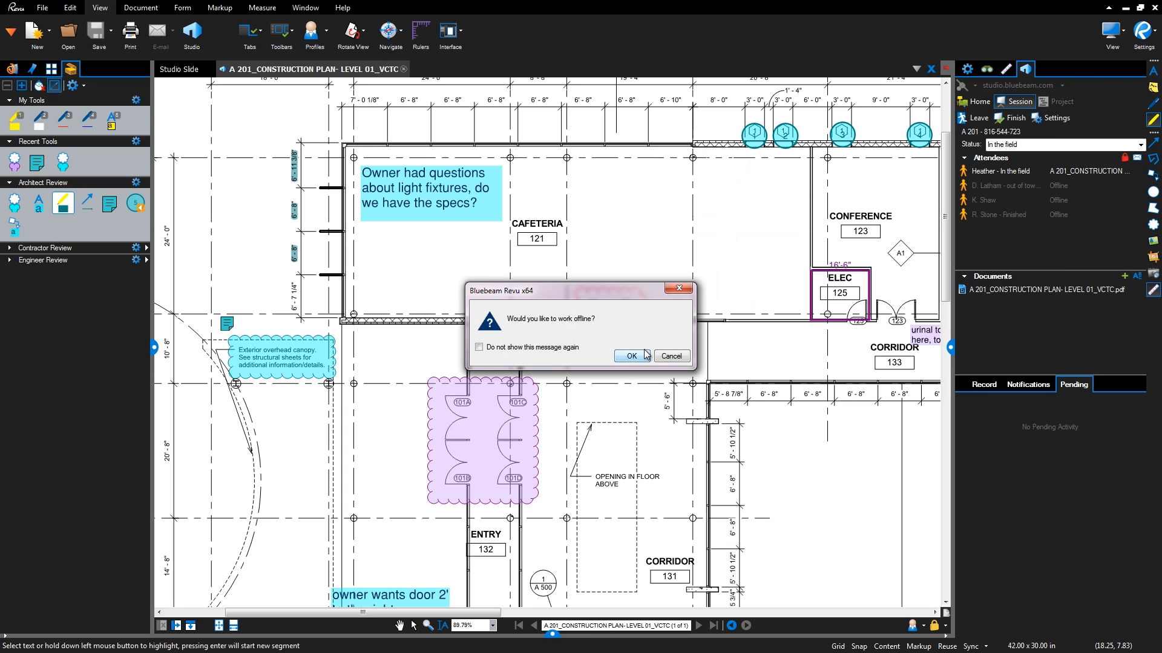
{"action": "left_click", "coordinate": [642, 358]}
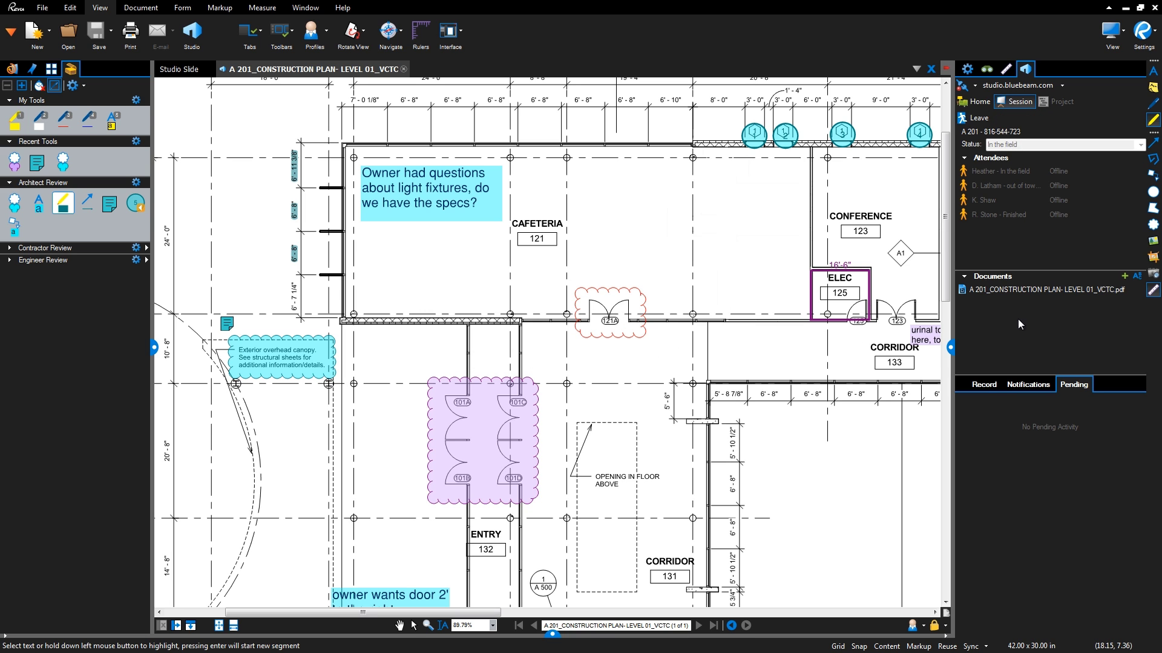
Add 03 30 00 Concrete.pdf to the A 201 documents, then switch to Work Online to upload it
{"action": "left_click", "coordinate": [1124, 277]}
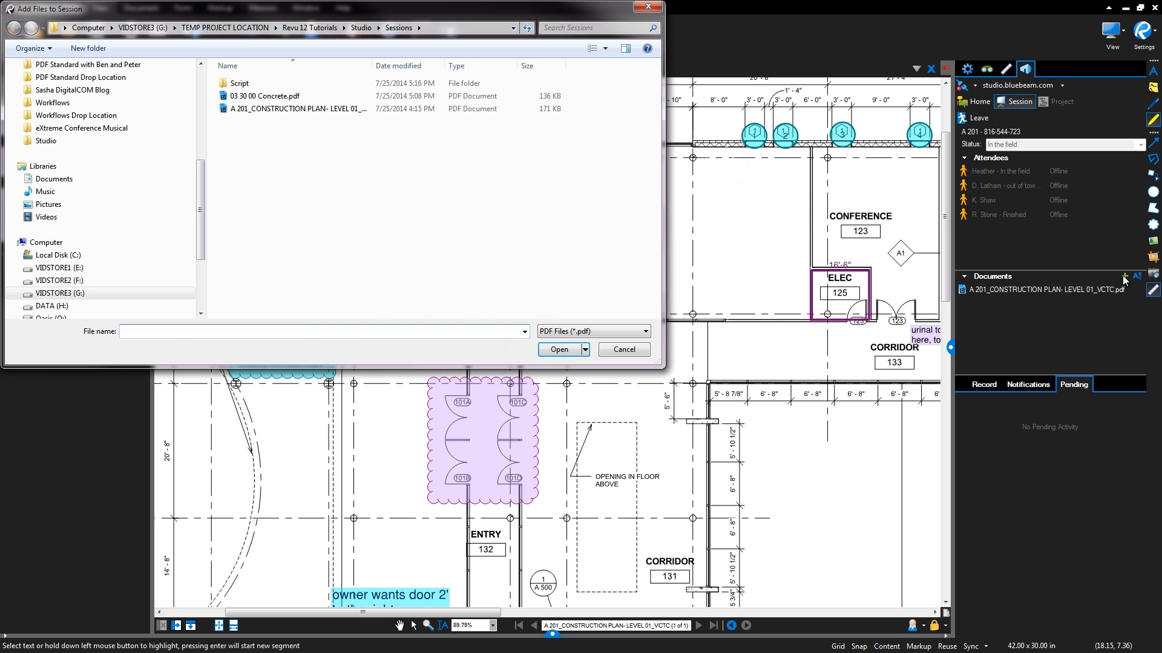
{"action": "left_click", "coordinate": [359, 98]}
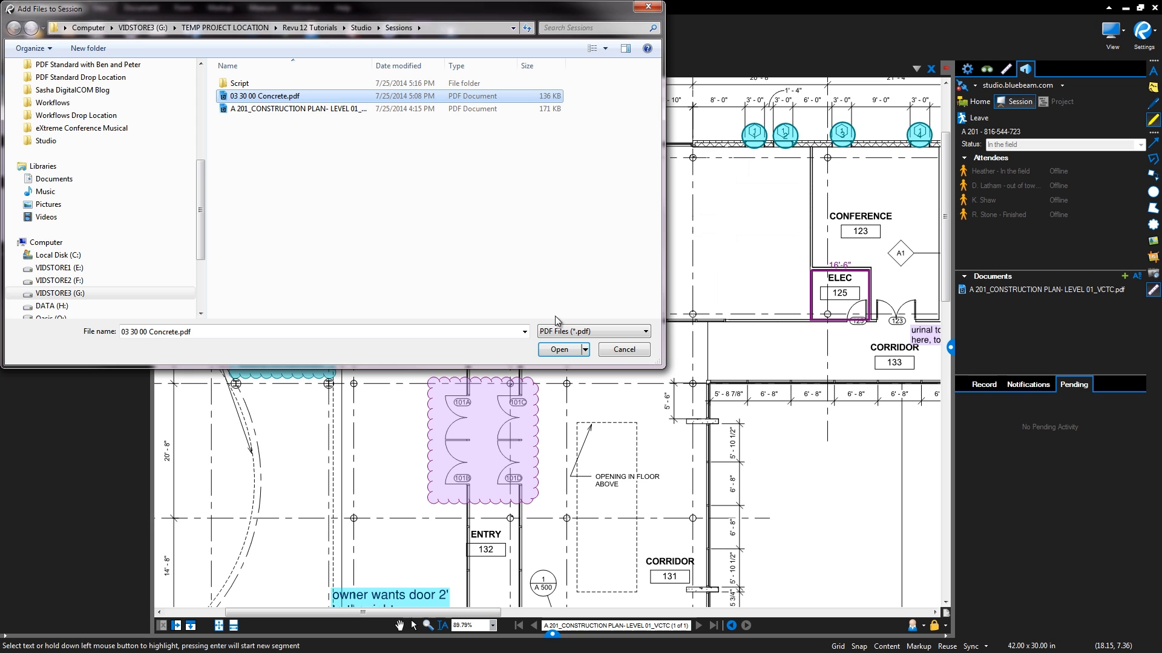
{"action": "left_click", "coordinate": [559, 349]}
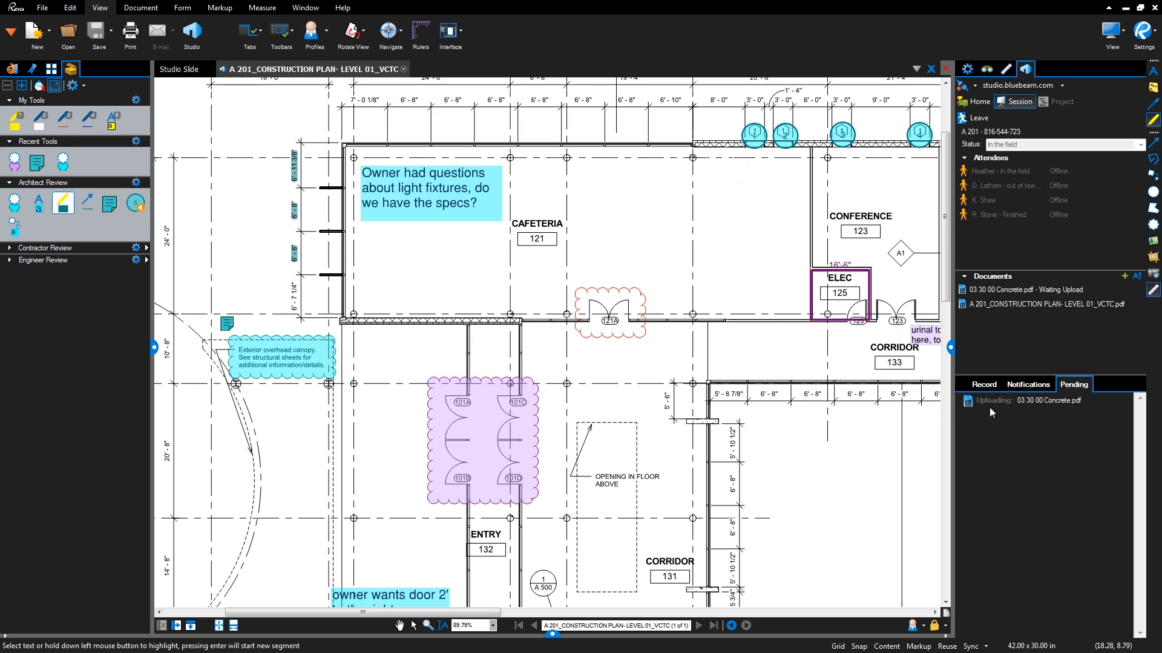
{"action": "left_click", "coordinate": [974, 85]}
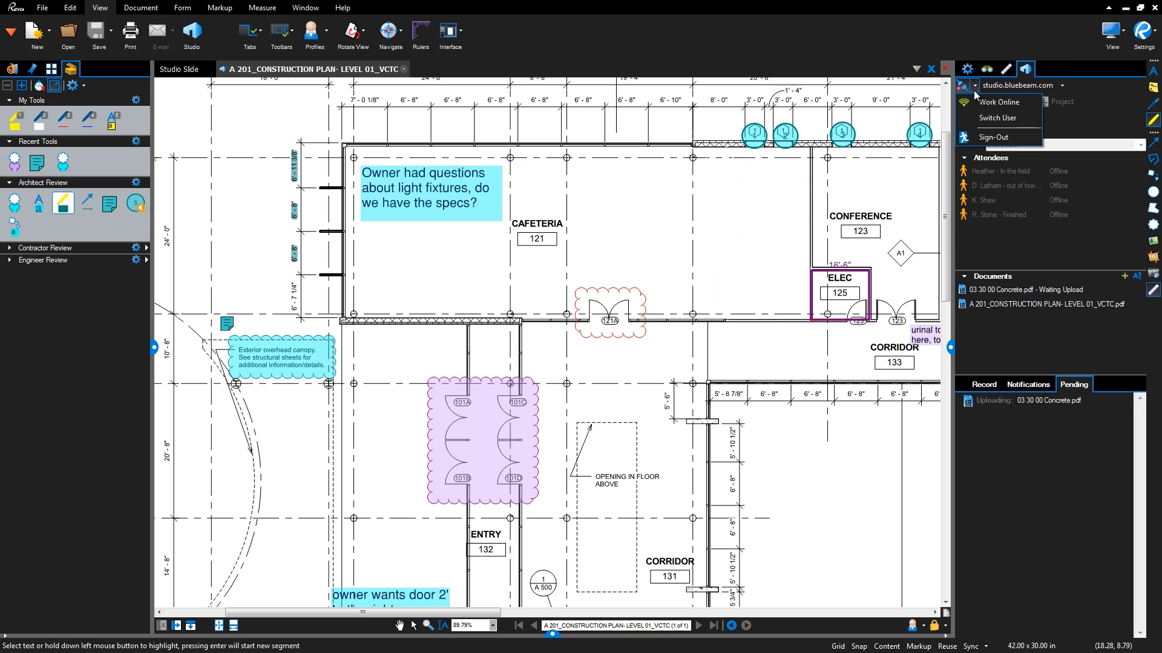
{"action": "left_click", "coordinate": [977, 102]}
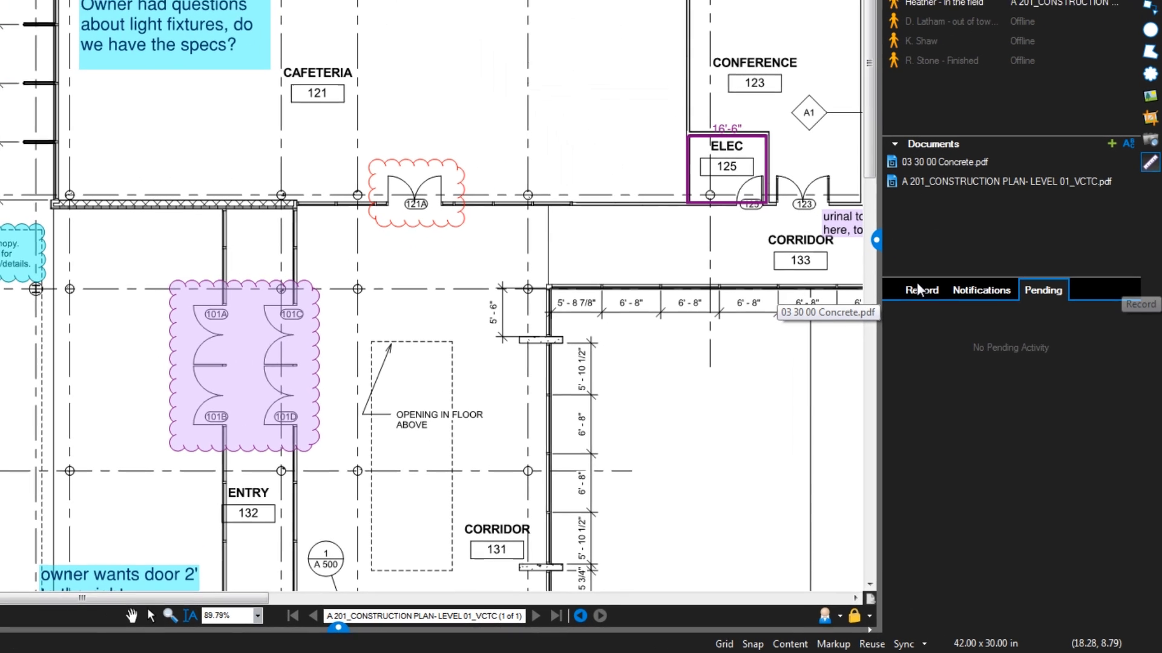
Generate a PDF Package Report from the Record tab and save it as A 201 Report.pdf
{"action": "left_click", "coordinate": [983, 384]}
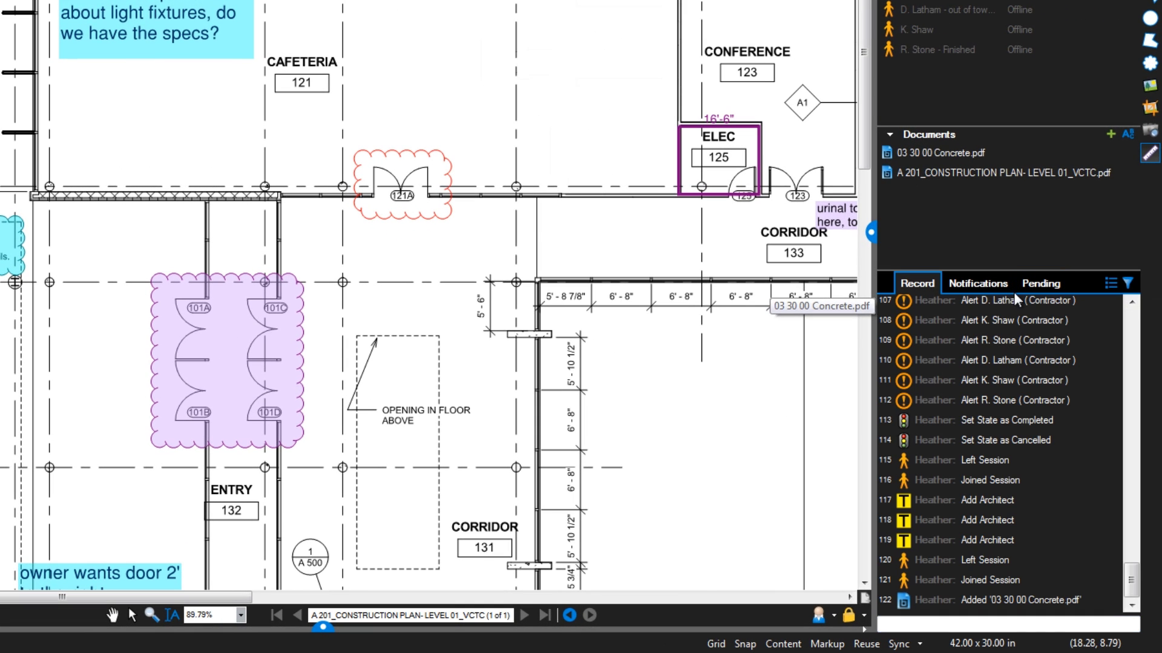
{"action": "left_click", "coordinate": [1110, 284]}
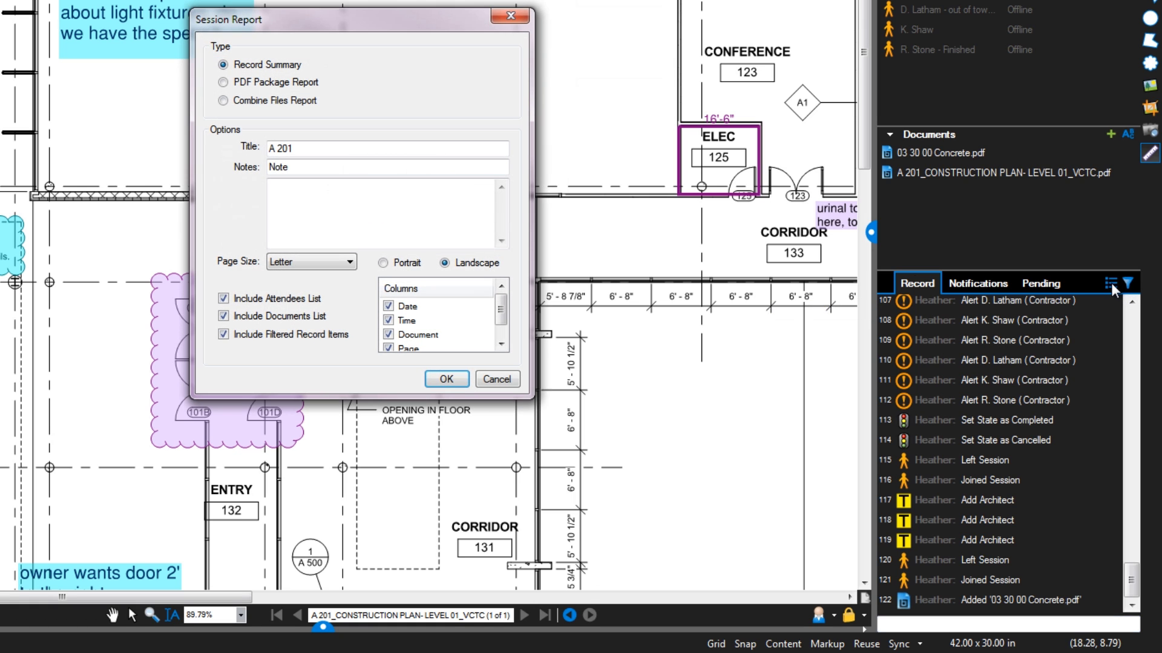
{"action": "left_click", "coordinate": [305, 86]}
{"action": "left_click", "coordinate": [299, 106]}
{"action": "left_click", "coordinate": [298, 87]}
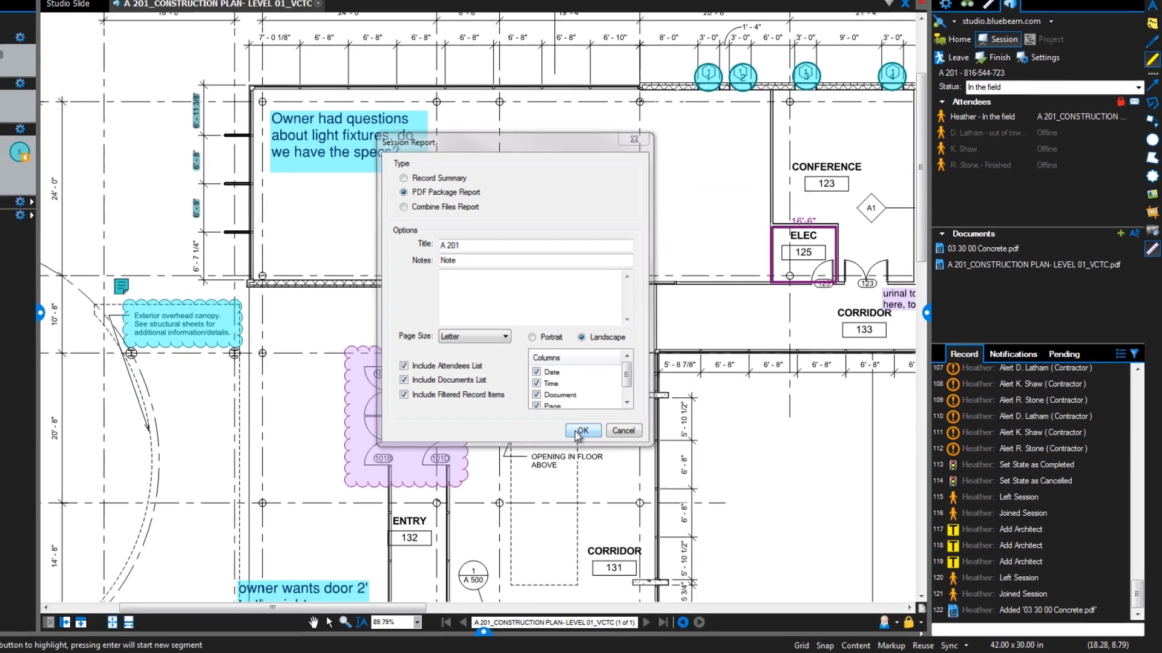
{"action": "left_click", "coordinate": [446, 379]}
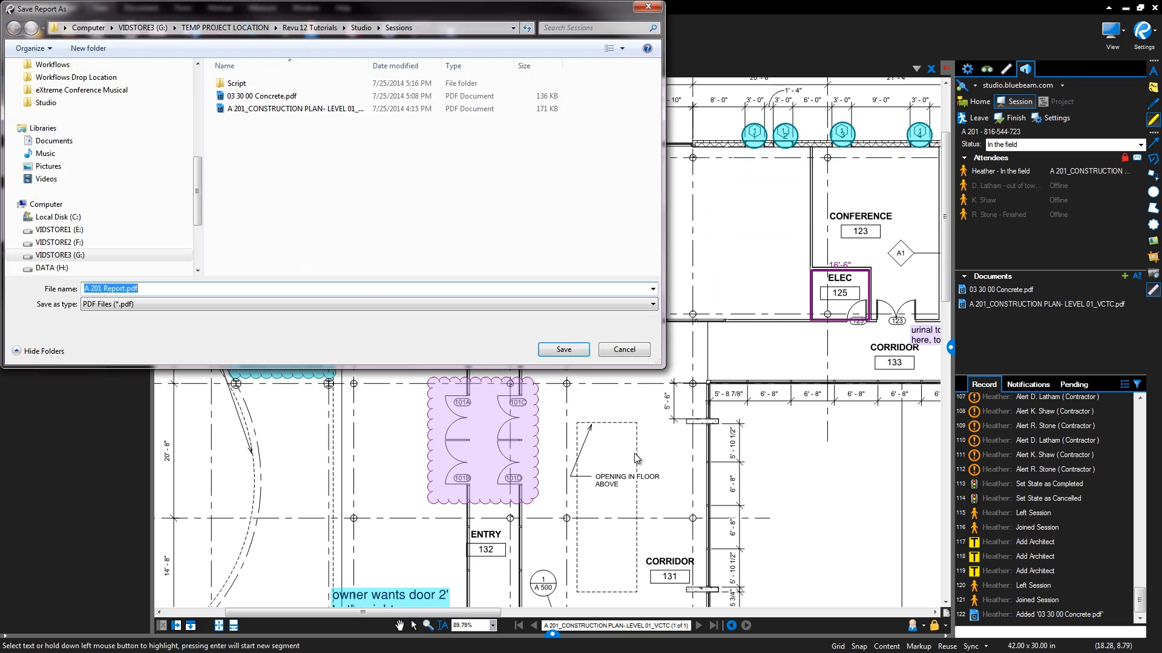
{"action": "left_click", "coordinate": [578, 350]}
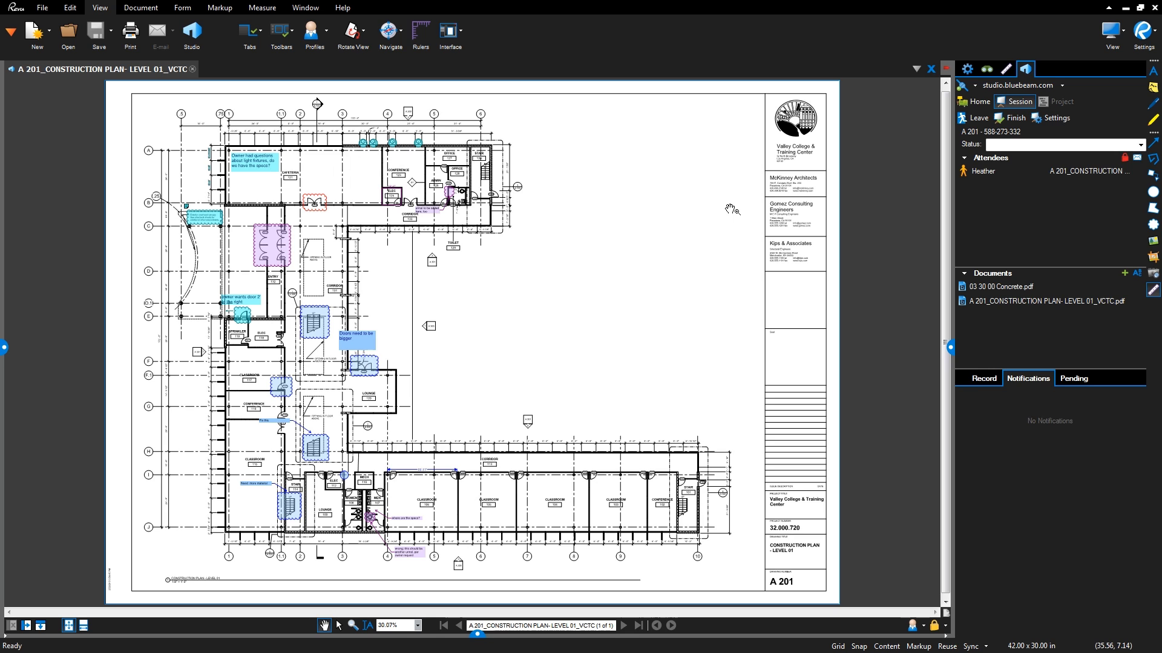
Apply the Studio account notification preferences with the daily digest on, including other projects and sessions
{"action": "left_click", "coordinate": [1044, 117]}
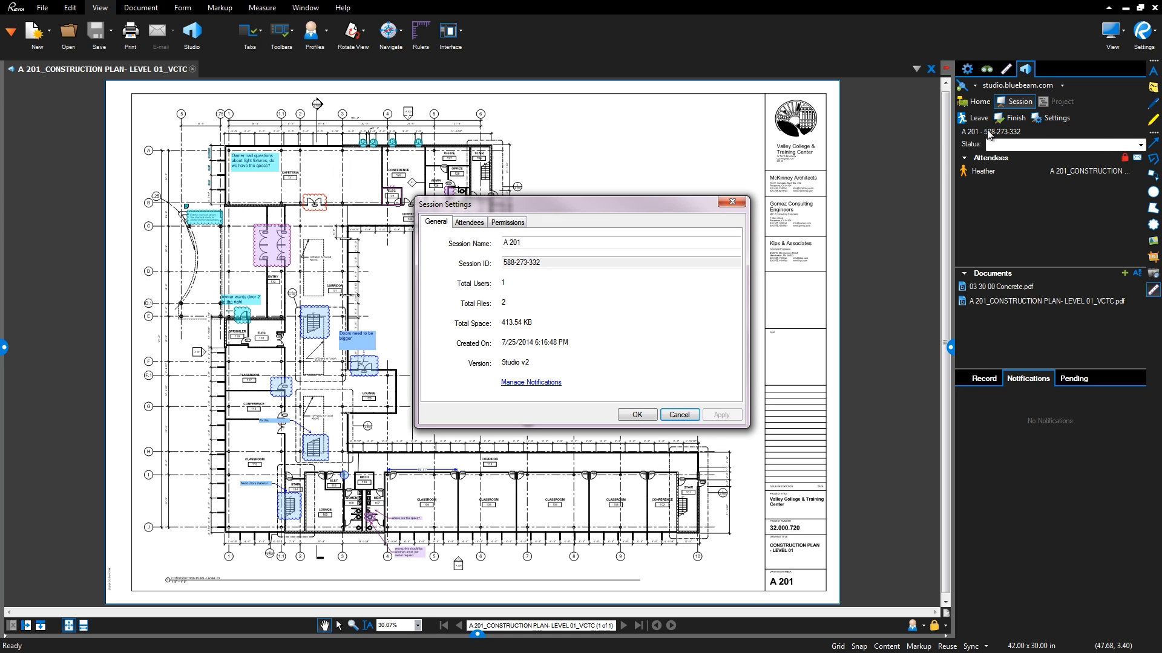
{"action": "left_click", "coordinate": [548, 382]}
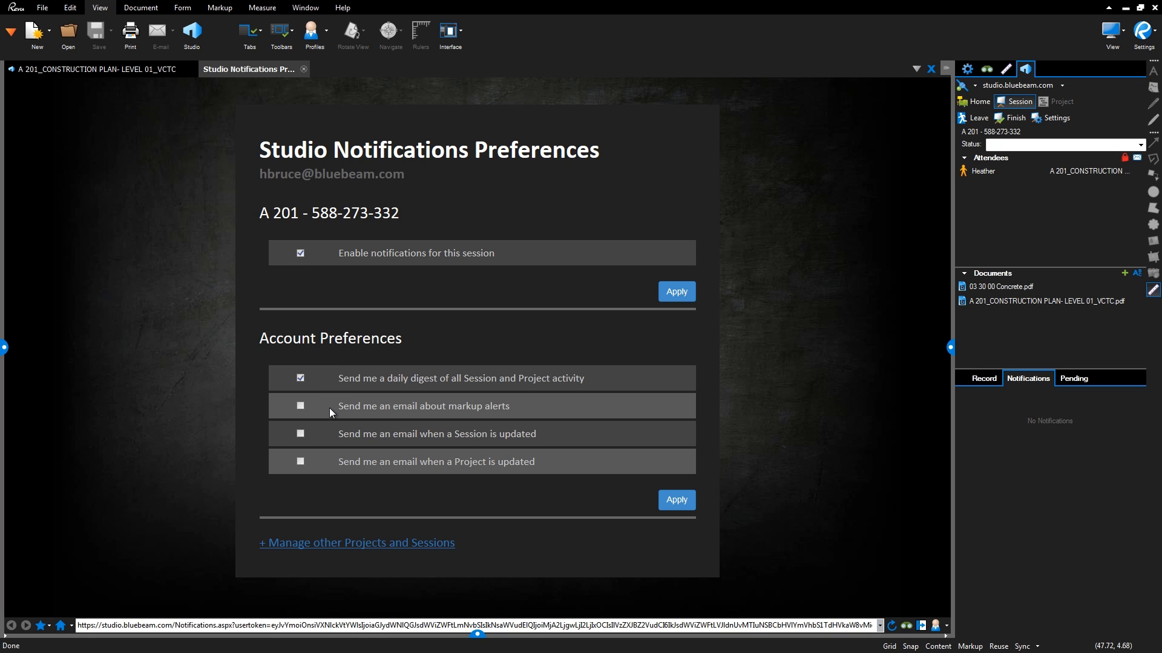
{"action": "left_click", "coordinate": [313, 544]}
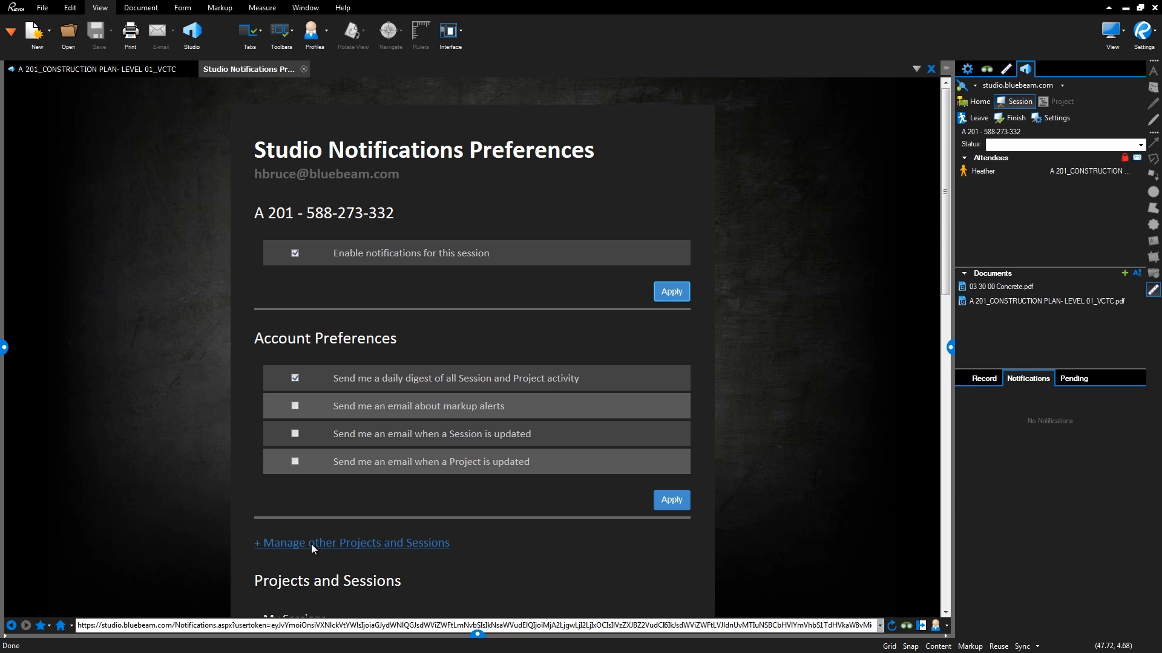
{"action": "scroll", "coordinate": [516, 557], "scroll_direction": "down", "scroll_amount": 7}
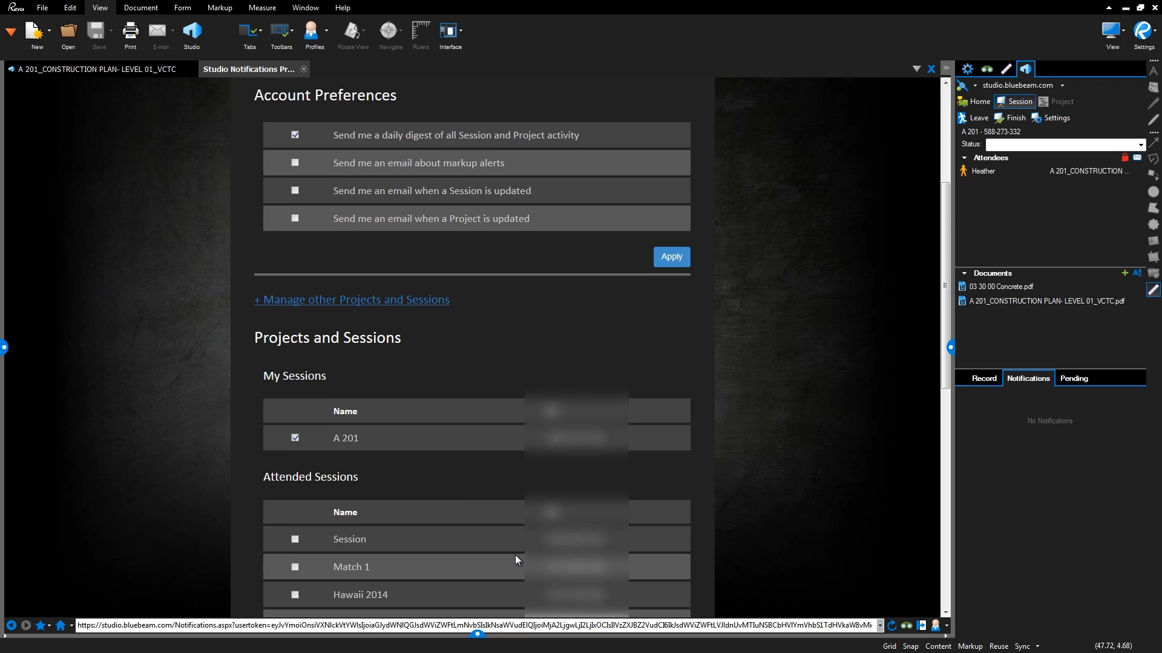
{"action": "scroll", "coordinate": [515, 559], "scroll_direction": "down", "scroll_amount": 1}
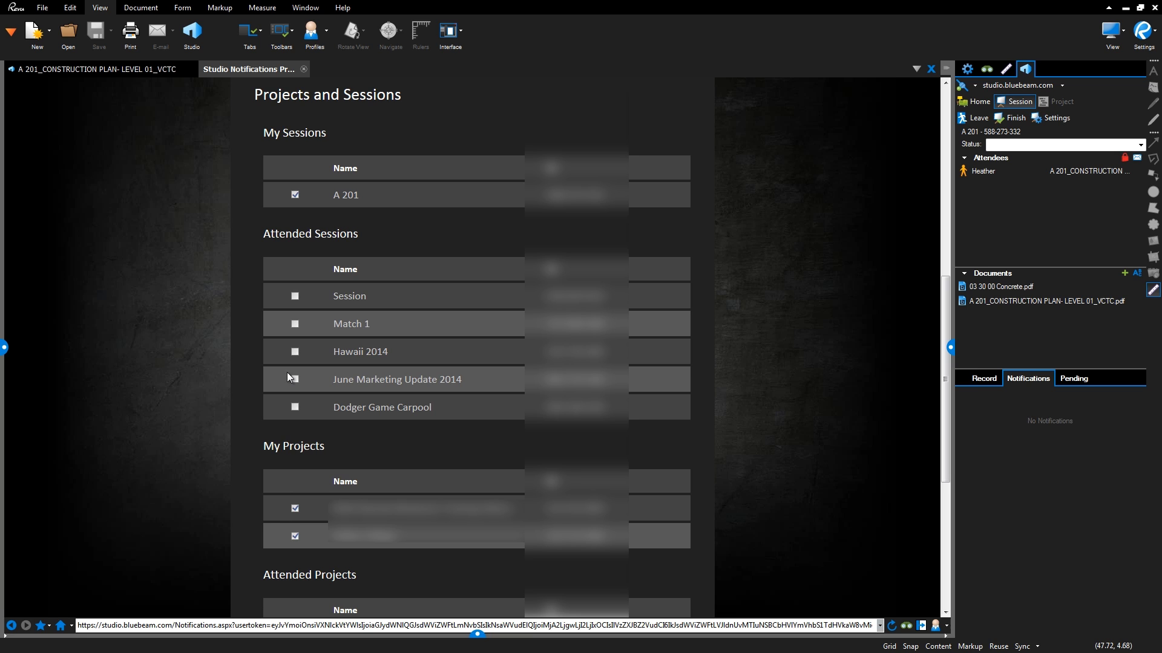
{"action": "scroll", "coordinate": [314, 299], "scroll_direction": "up", "scroll_amount": 8}
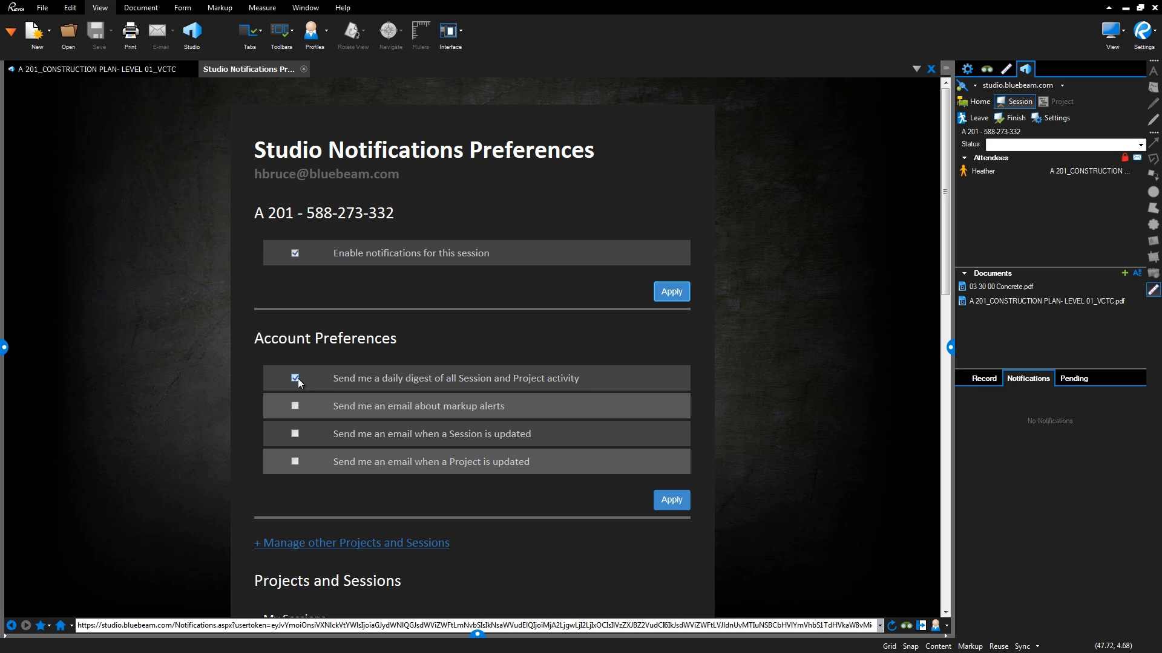
{"action": "left_click", "coordinate": [665, 501]}
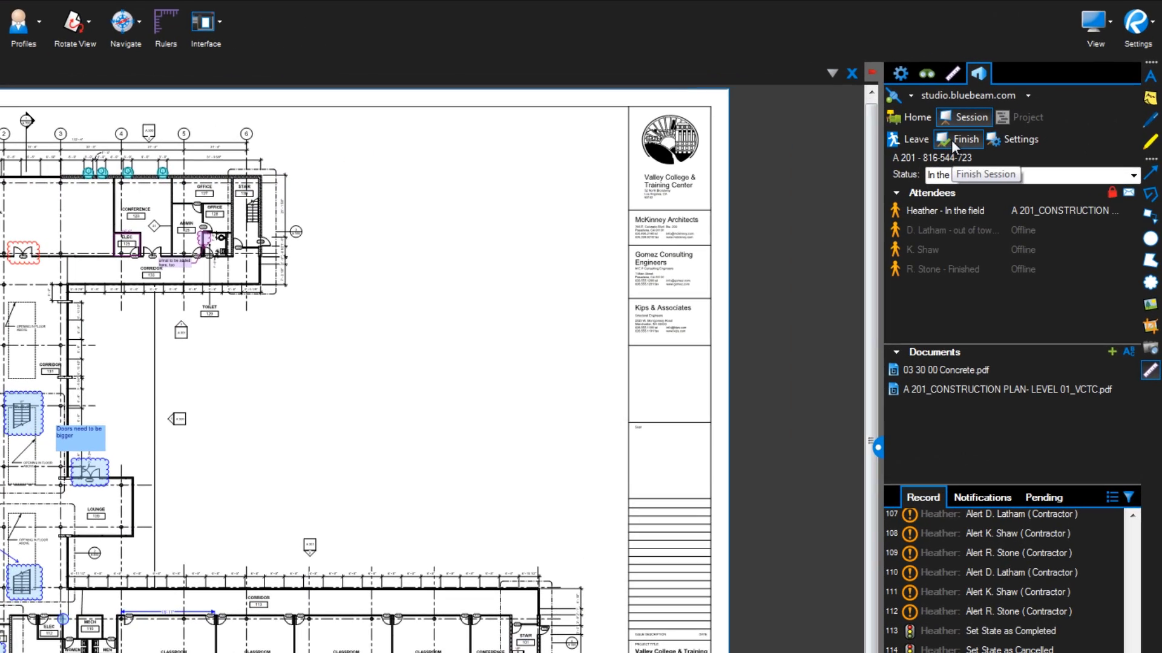
Start finishing session A 201 with the report type set to Record Summary
{"action": "left_click", "coordinate": [951, 140]}
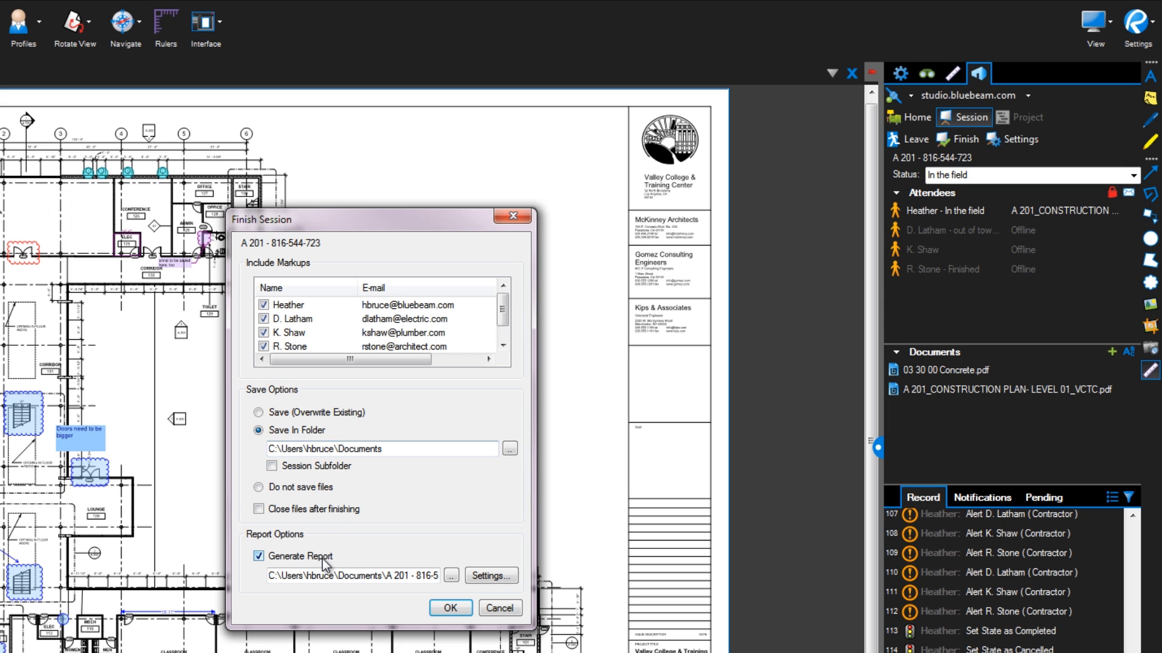
{"action": "left_click", "coordinate": [511, 581]}
{"action": "key", "text": "Up"}
{"action": "left_click", "coordinate": [463, 591]}
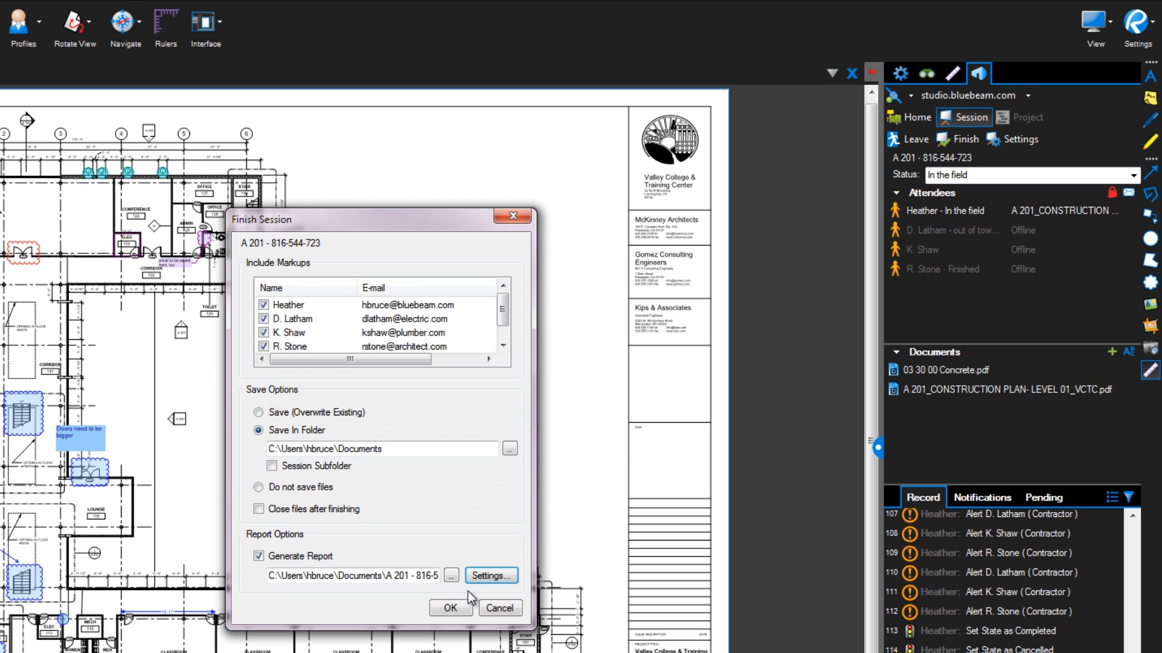